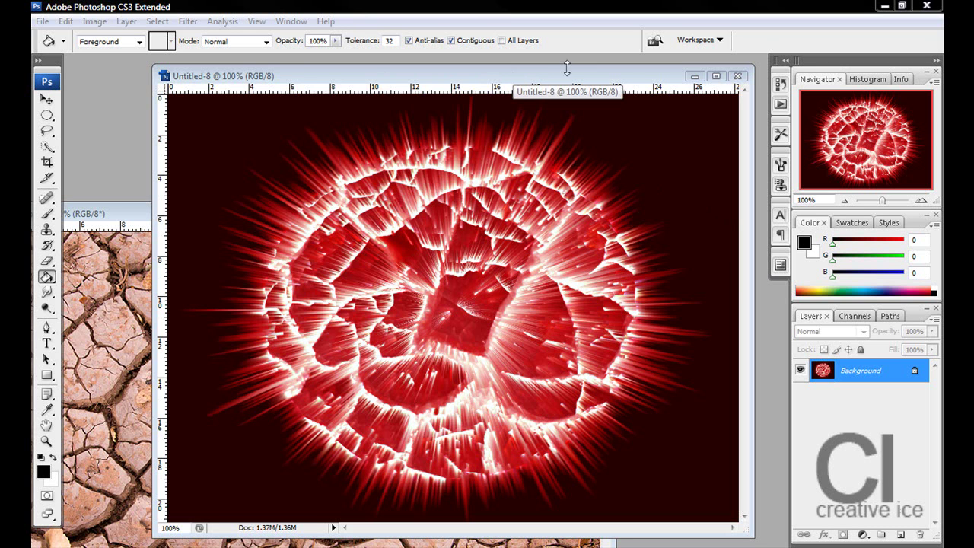
Step: Close the Untitled-8 example without saving and reposition the cracked-mud.jpg window
drag(554, 75, 485, 65)
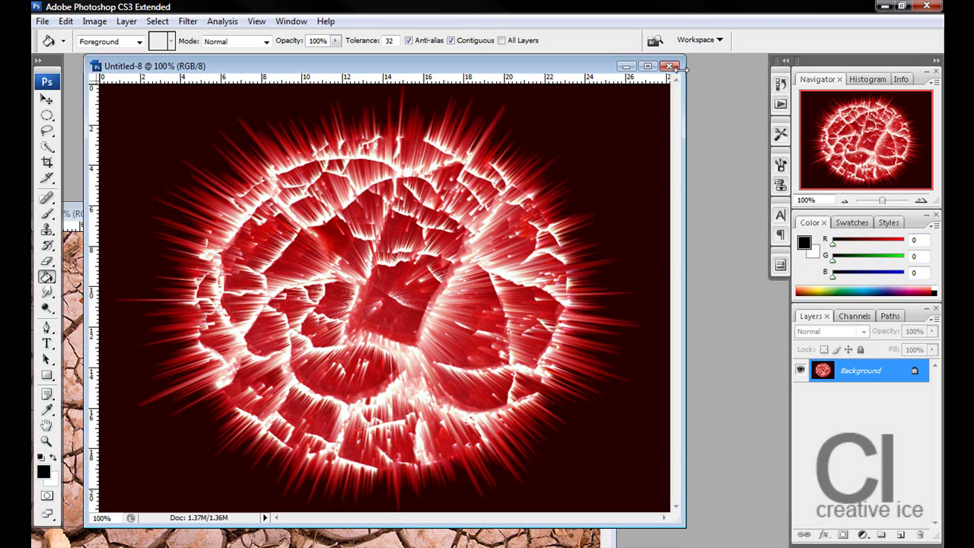
click(669, 66)
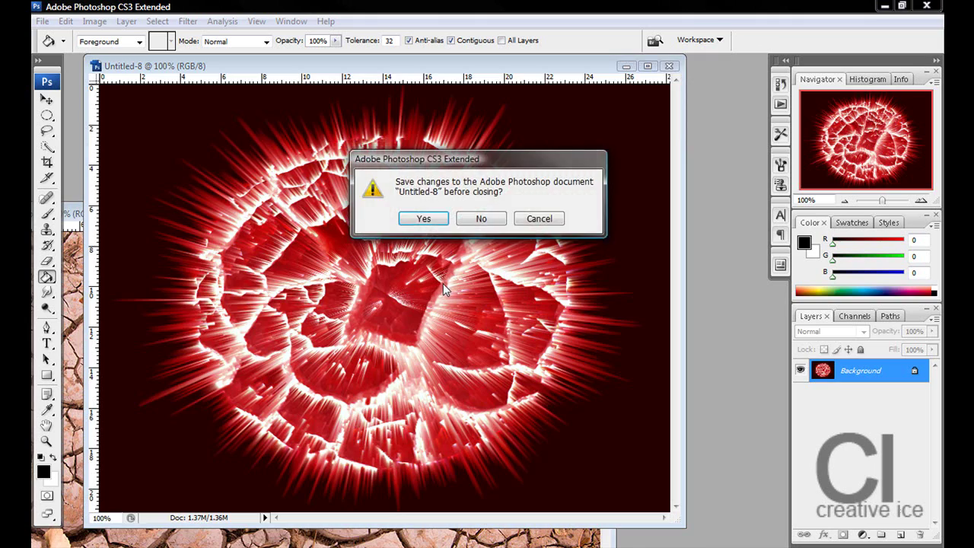
click(477, 220)
drag(481, 204, 590, 89)
Step: Maximize the cracked-mud window, convert Background to Layer 0, and add an empty Layer 1
click(692, 92)
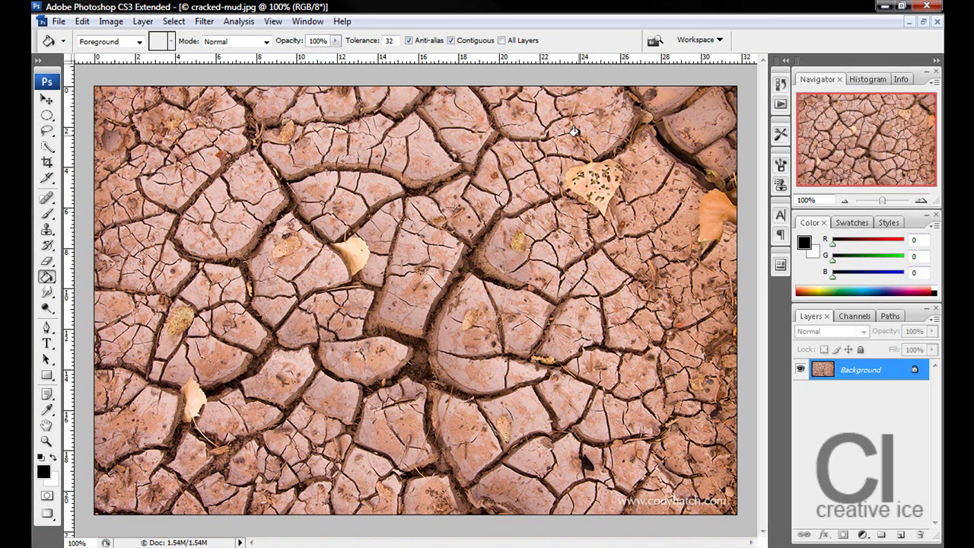
double_click(916, 369)
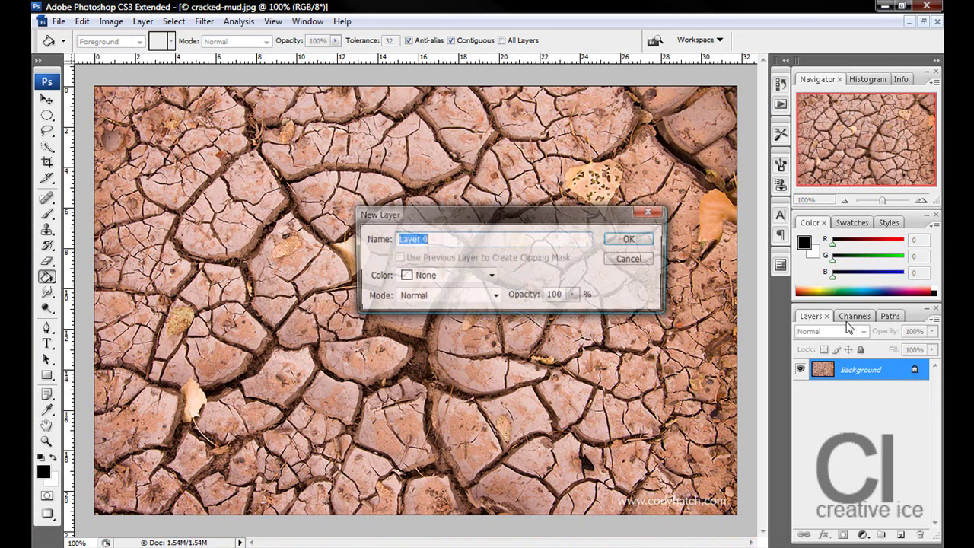
click(631, 239)
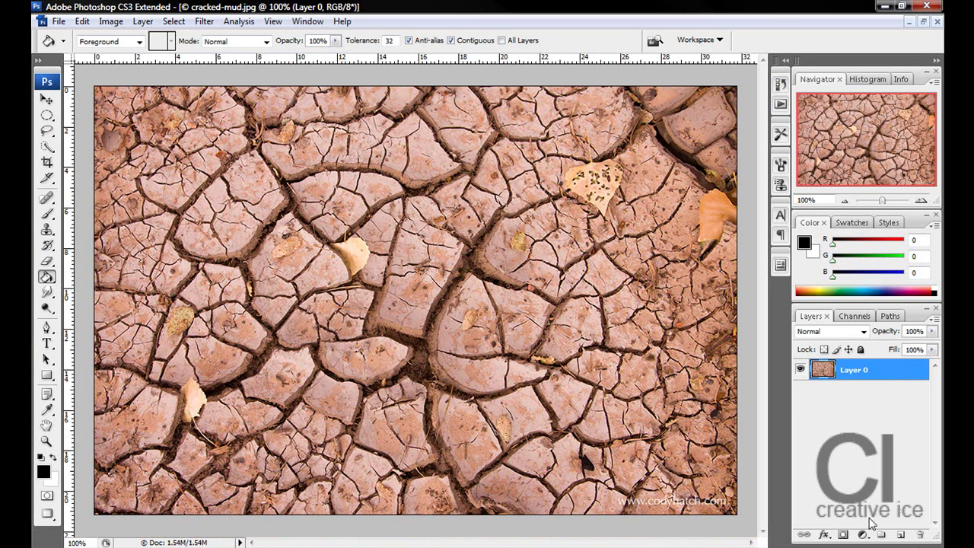
click(900, 535)
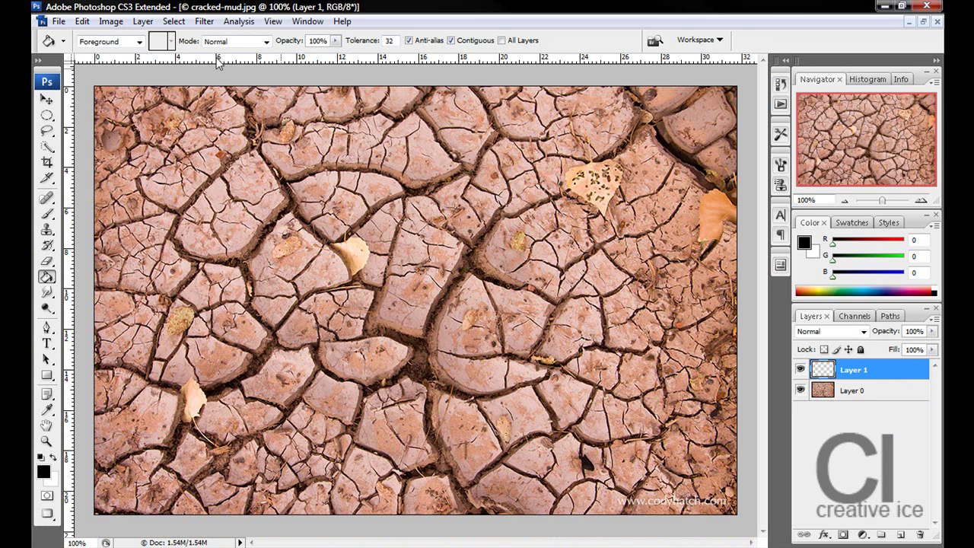
Step: Enter a 1200 × 900 pixel canvas size in the Canvas Size dialog
click(110, 20)
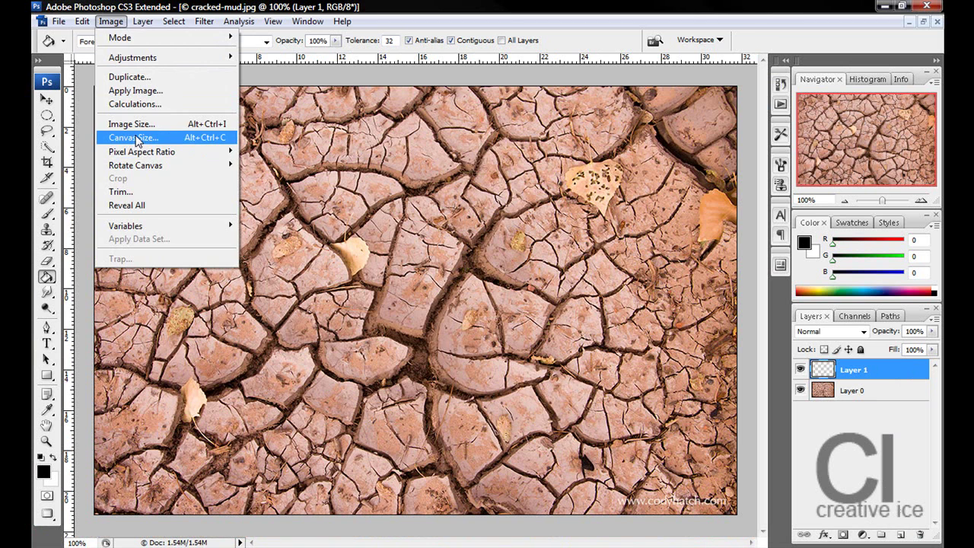
click(156, 137)
click(598, 242)
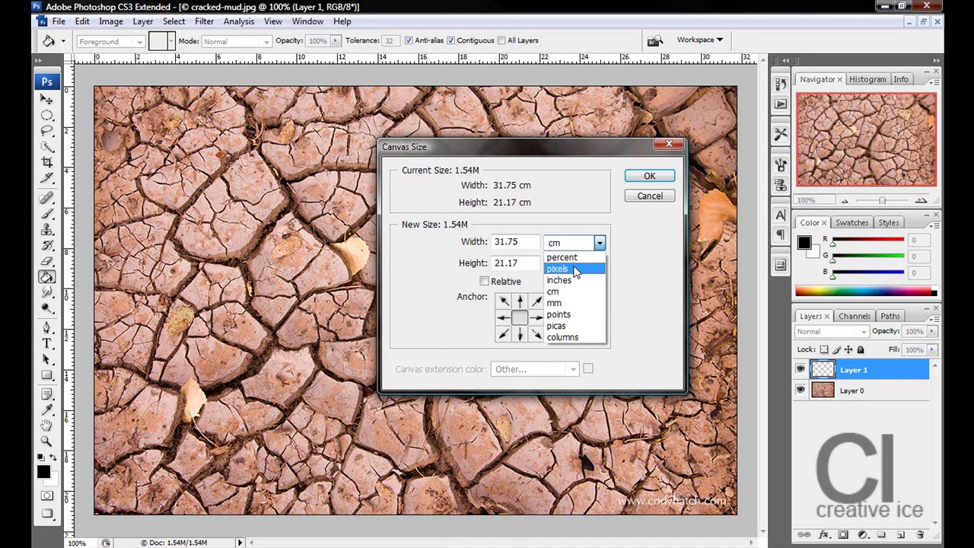
click(549, 258)
double_click(521, 241)
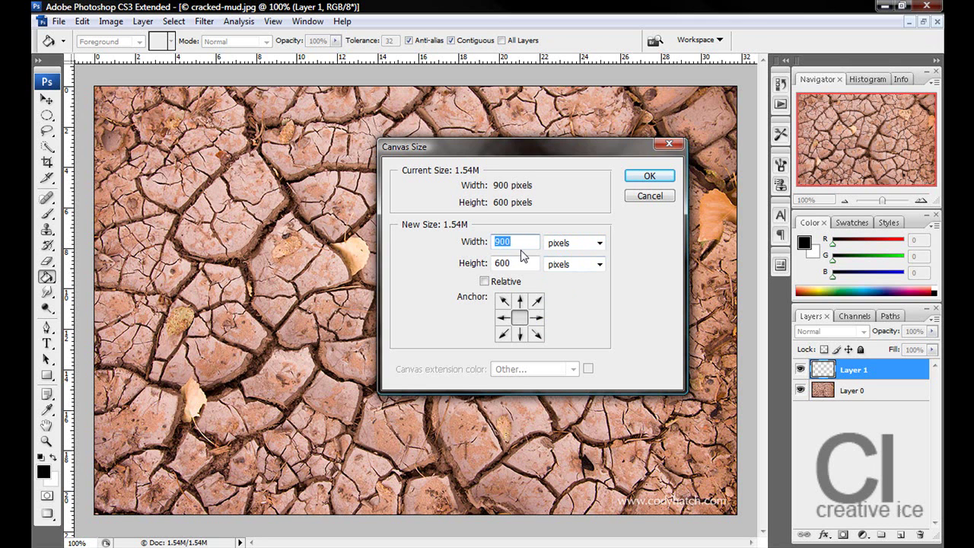
text(1200)
key(Up)
key(Tab)
text(900)
click(530, 245)
key(BackSpace)
Step: Apply the 1200 × 900 canvas, zoom out, and place Layer 1 beneath Layer 0
text(0)
click(656, 176)
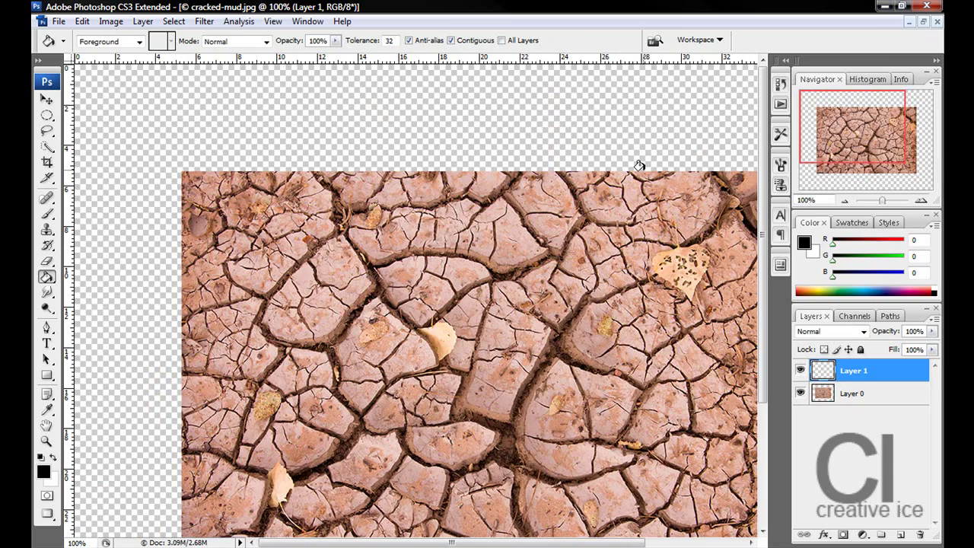
drag(885, 202, 883, 204)
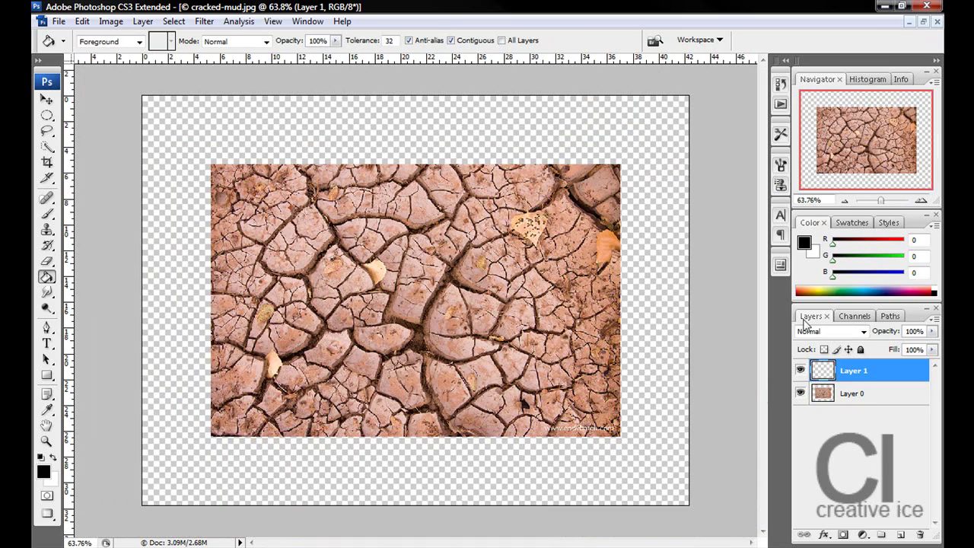
click(826, 397)
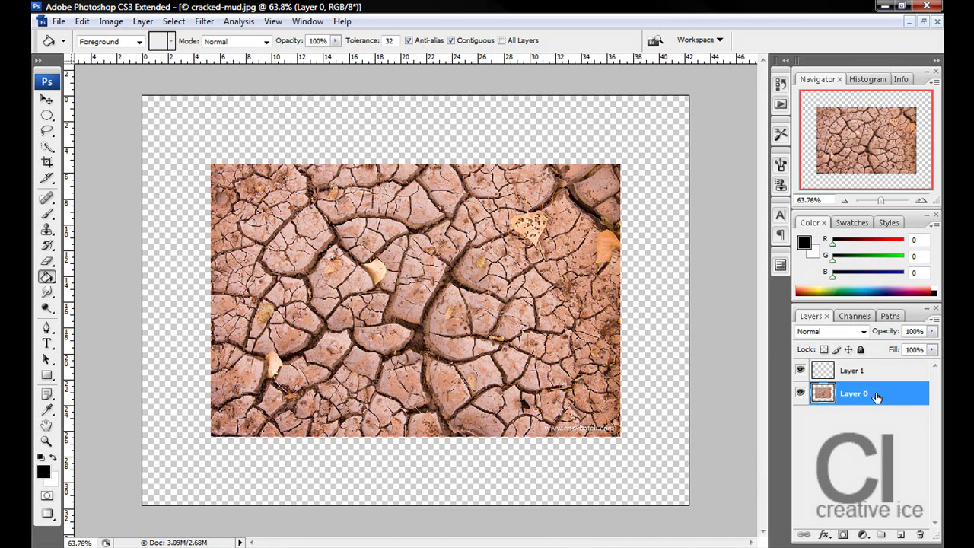
drag(870, 378, 873, 408)
click(854, 374)
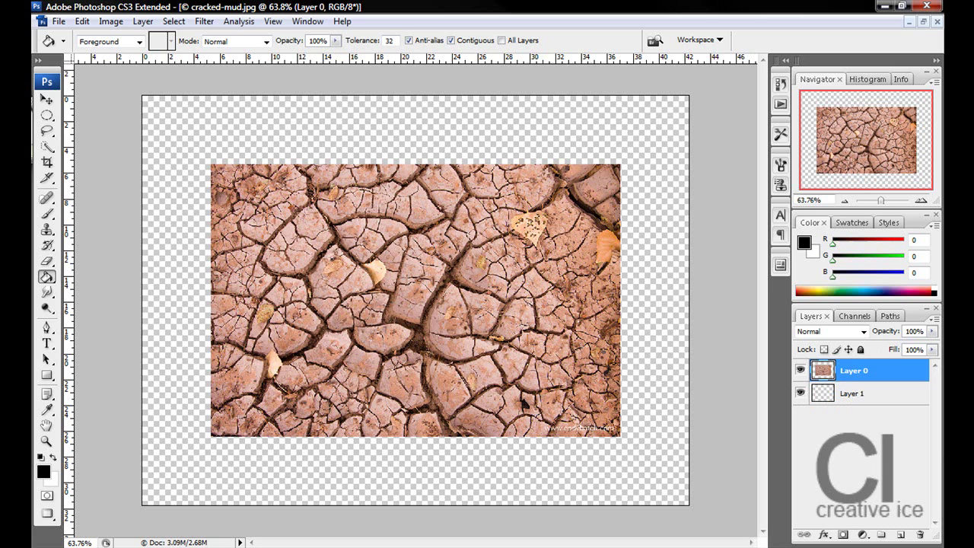
Step: Shift the mud photo right and up, then invert its colours
click(42, 100)
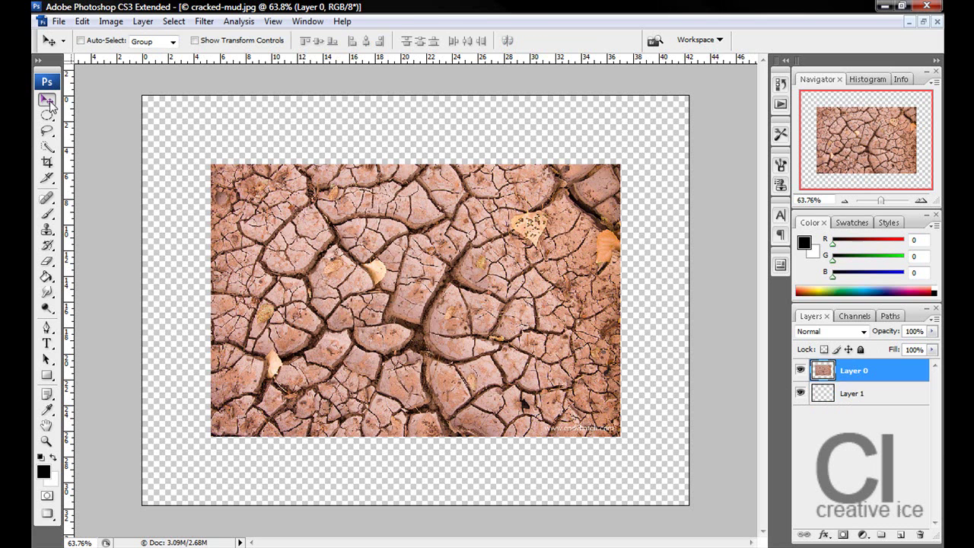
mouse_move(469, 324)
mouse_down()
mouse_move(488, 309)
mouse_move(485, 319)
mouse_up()
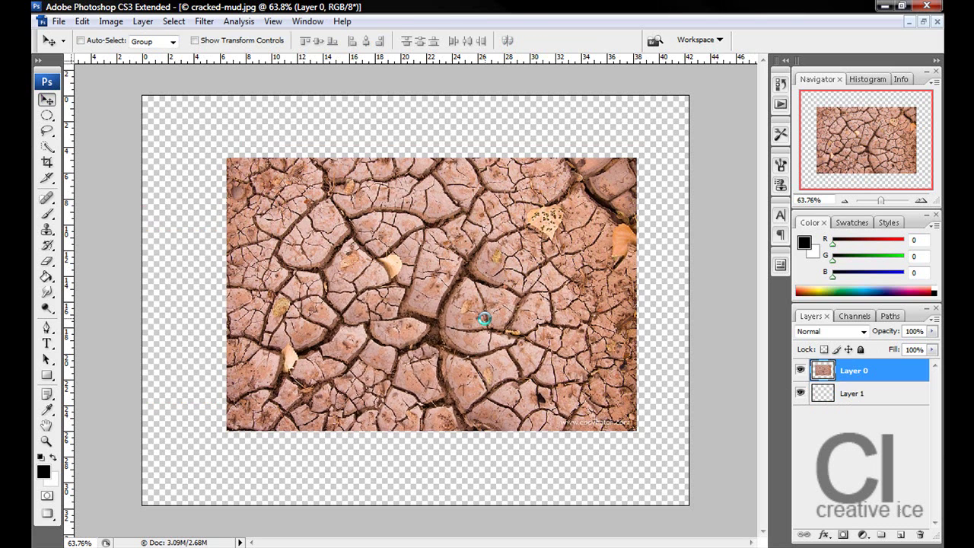
click(111, 21)
mouse_move(139, 59)
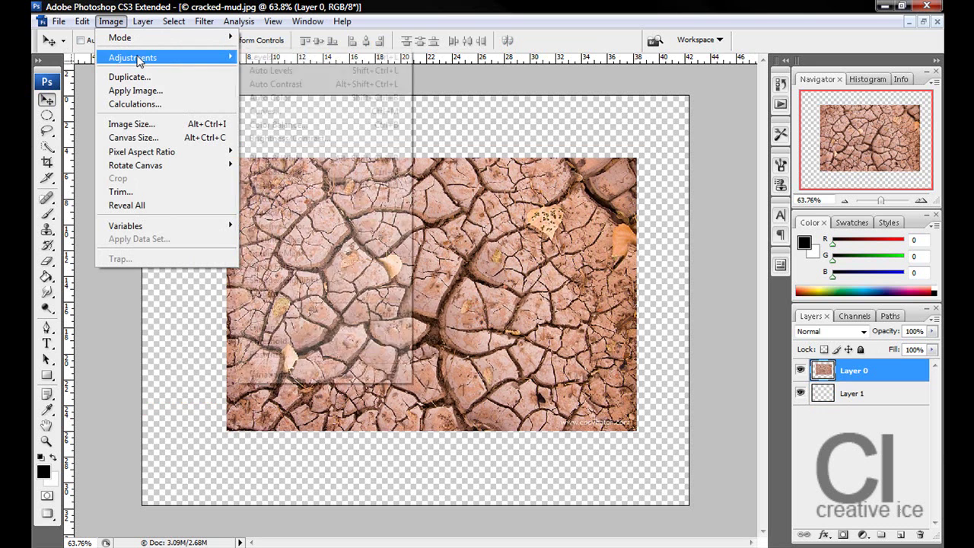
click(306, 314)
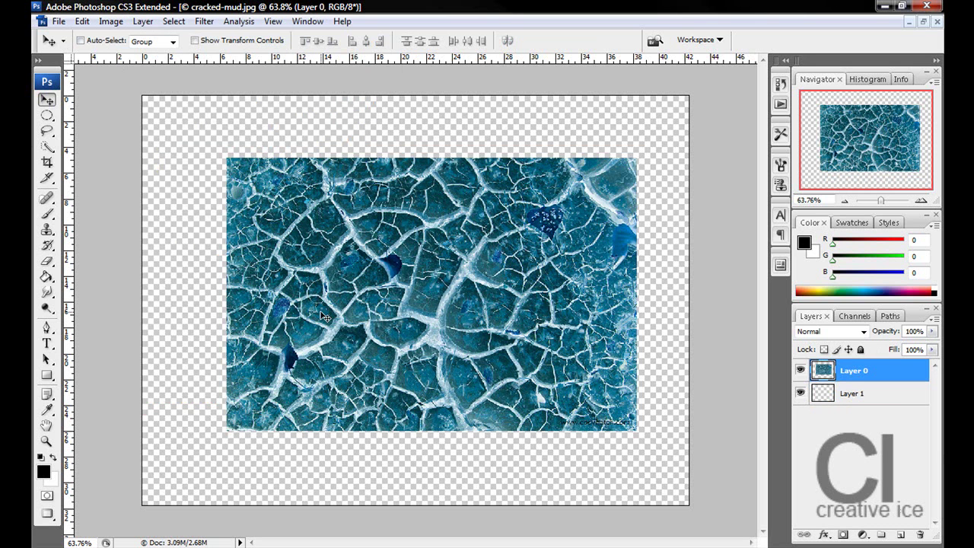
Step: Nudge the photo left, then delete everything outside an elliptical circle selection and deselect
drag(499, 311, 481, 308)
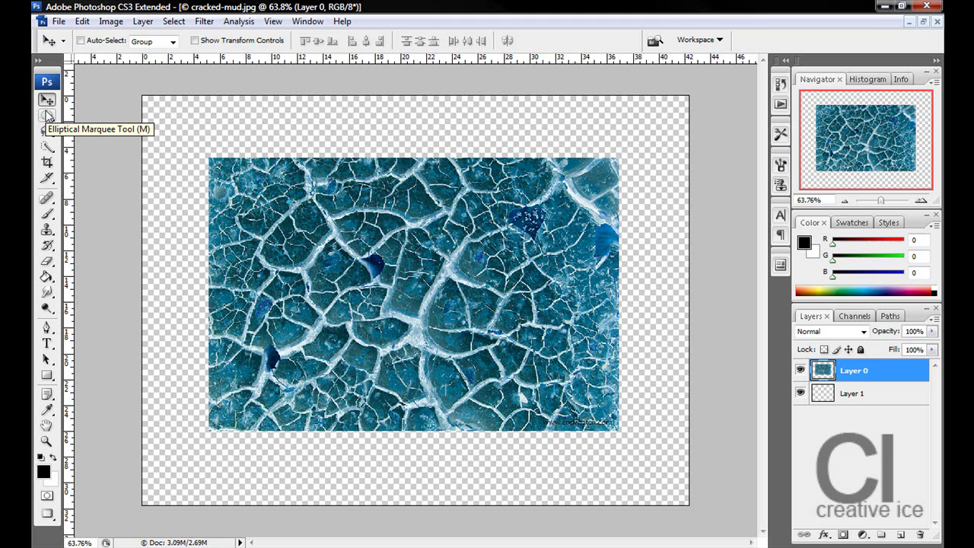
drag(47, 115, 80, 128)
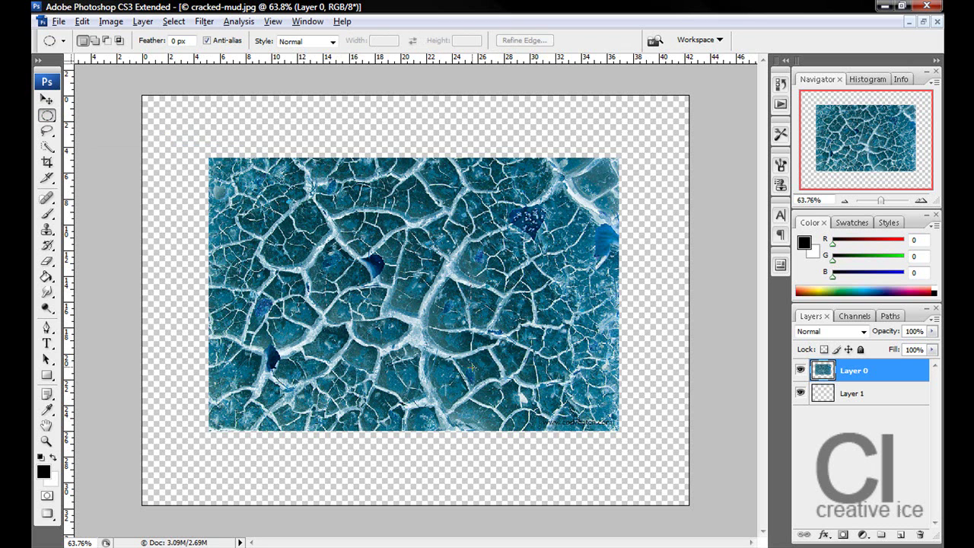
drag(305, 197, 495, 382)
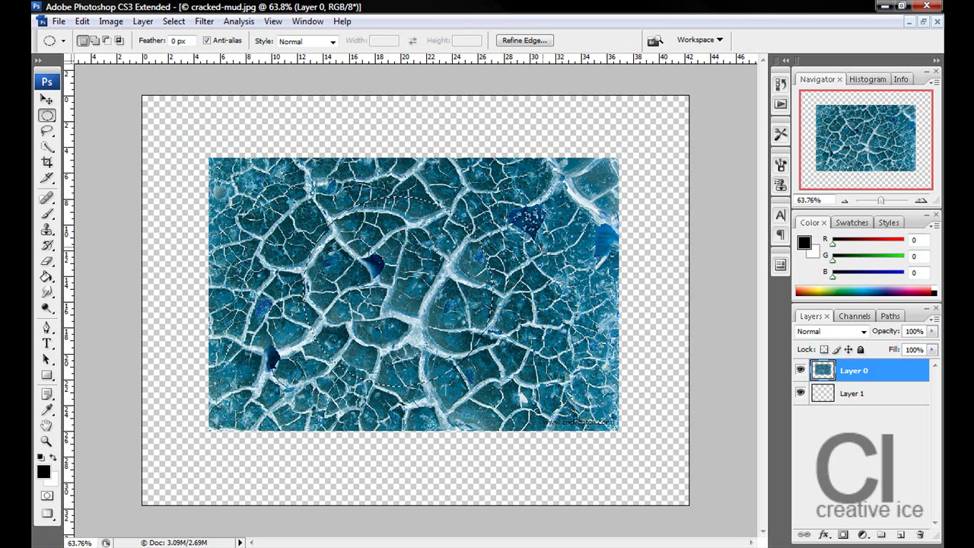
right_click(544, 250)
click(582, 271)
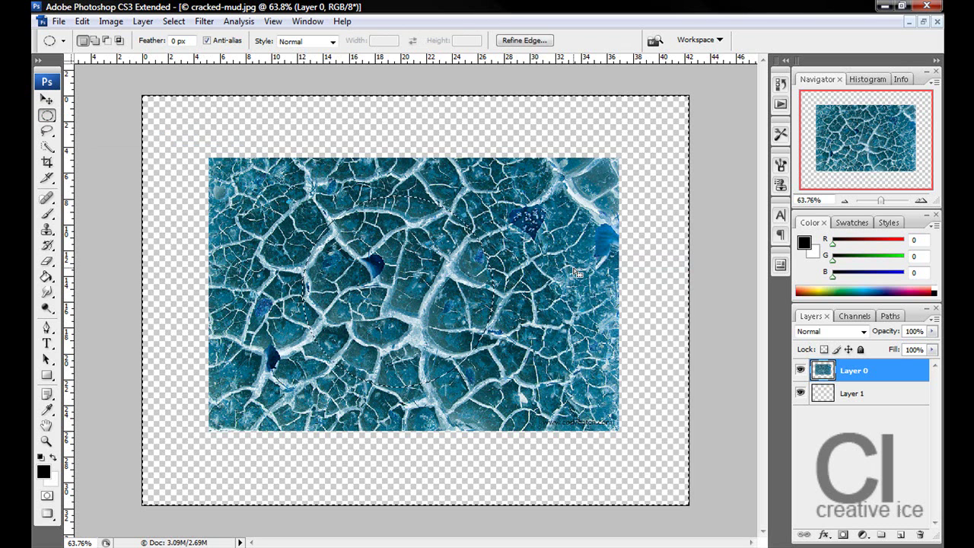
key(Delete)
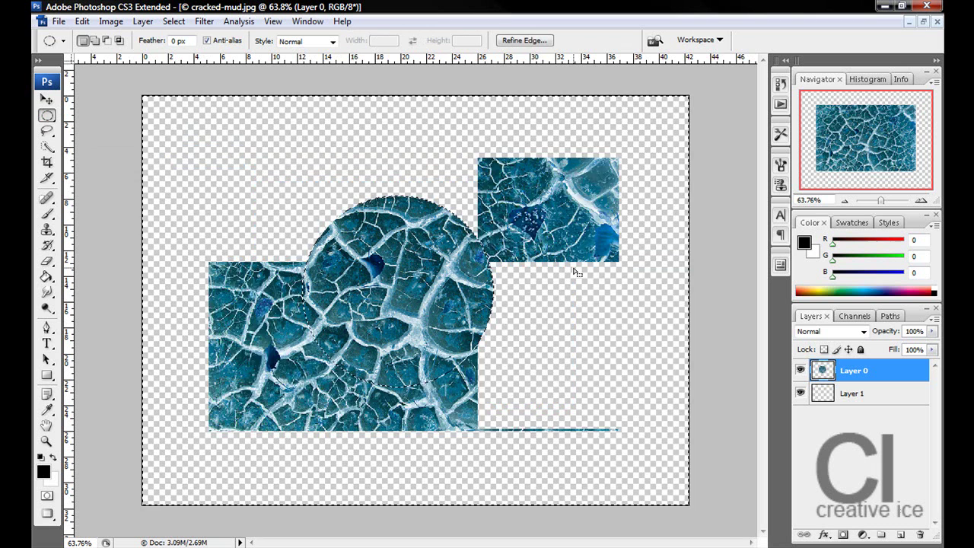
key(ctrl+d)
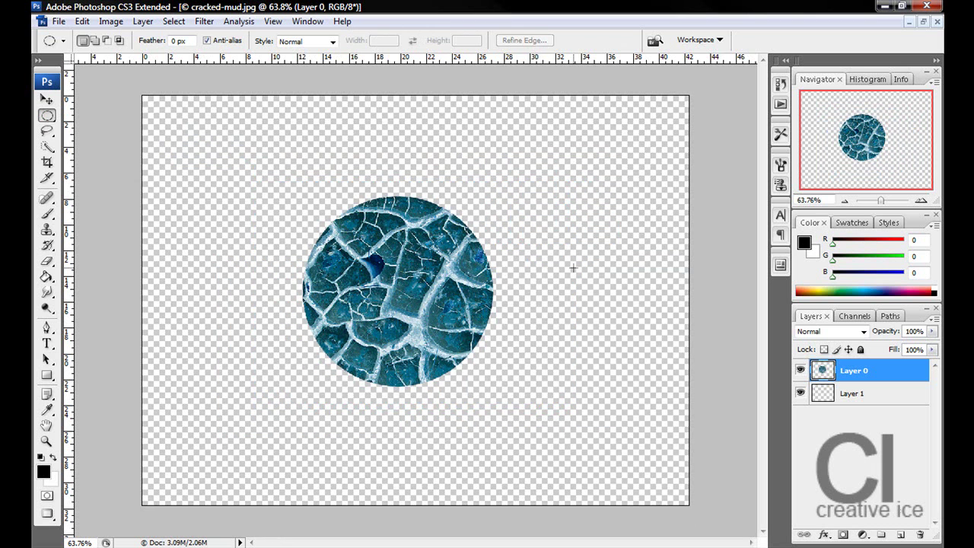
Step: Nudge the disc up and right, then apply Spherize at Amount 100
click(46, 100)
drag(367, 303, 391, 295)
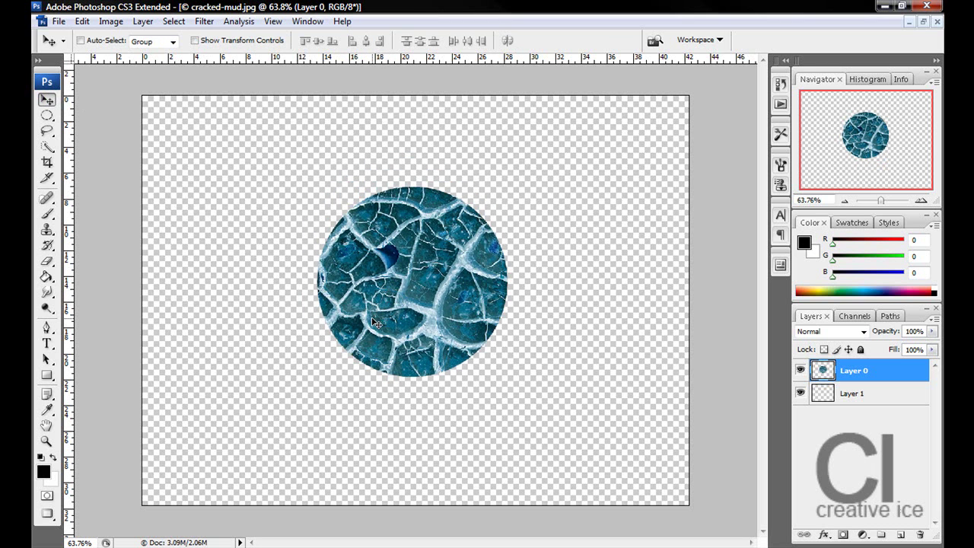
click(202, 22)
mouse_move(228, 196)
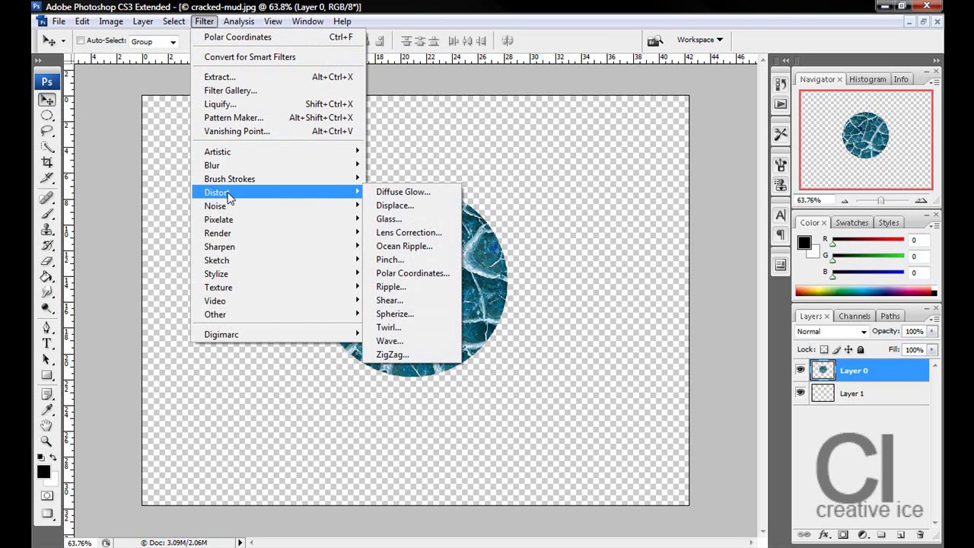
click(439, 314)
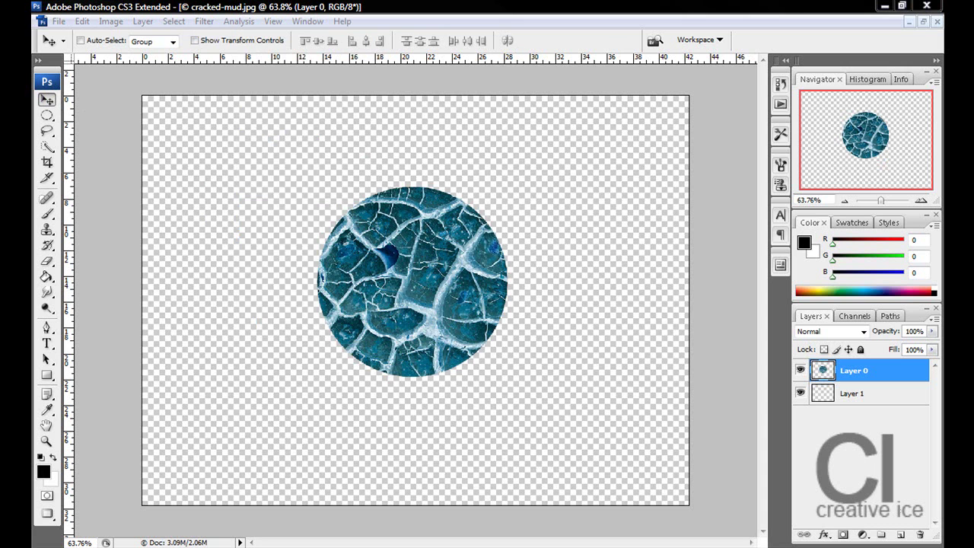
drag(251, 85, 644, 159)
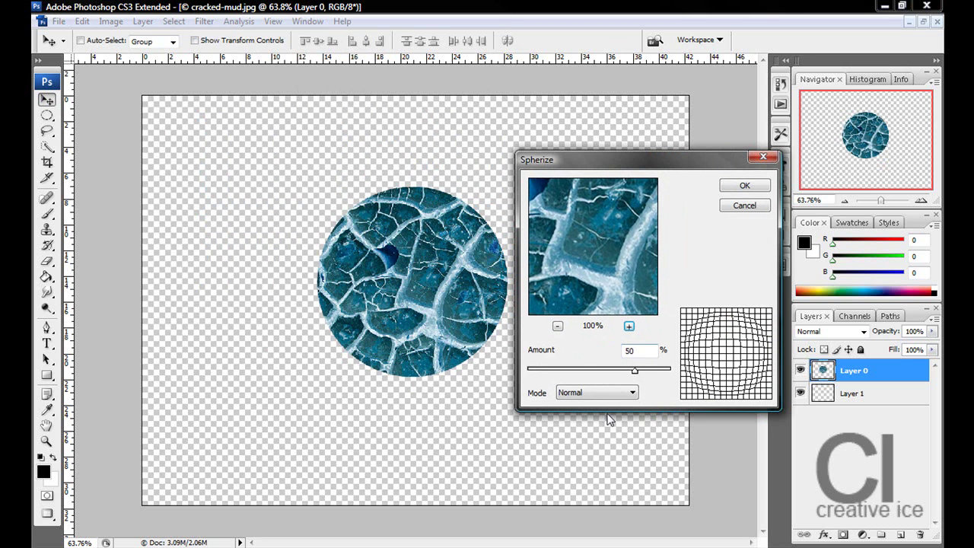
drag(635, 373, 671, 370)
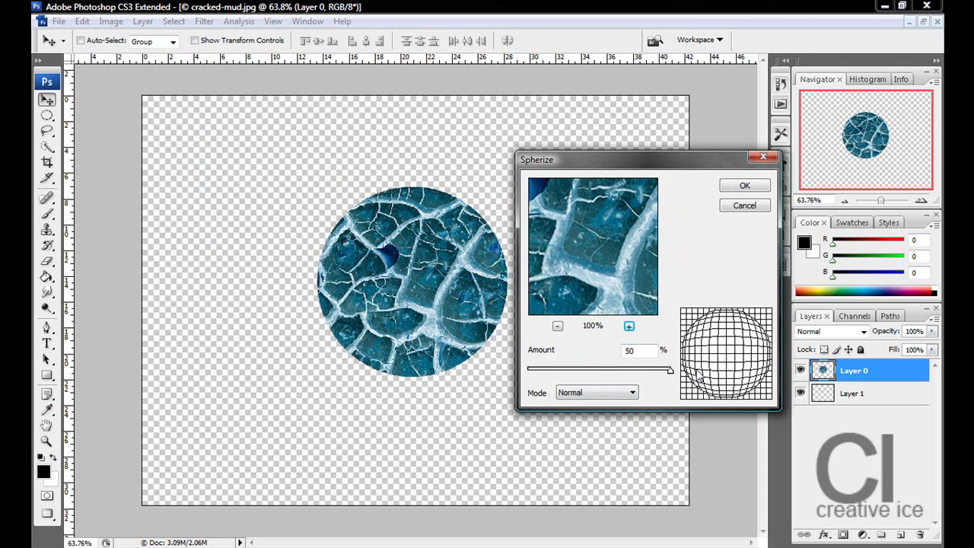
click(755, 189)
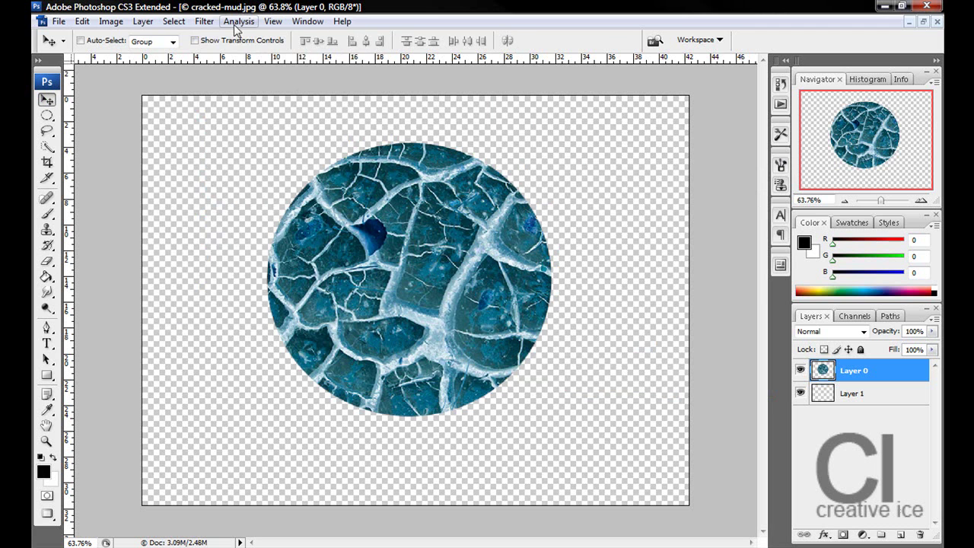
Step: Apply a second Spherize at Amount 50
click(204, 22)
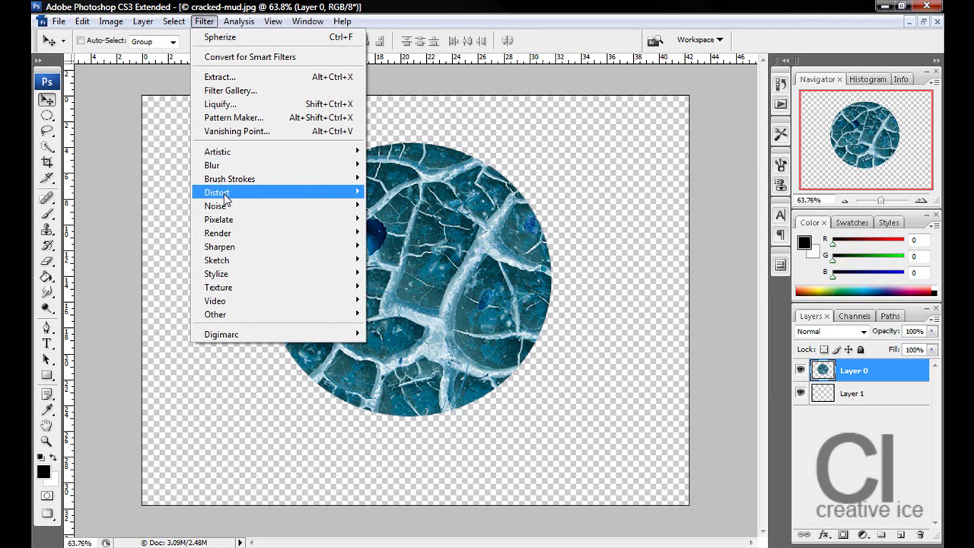
mouse_move(228, 195)
click(423, 315)
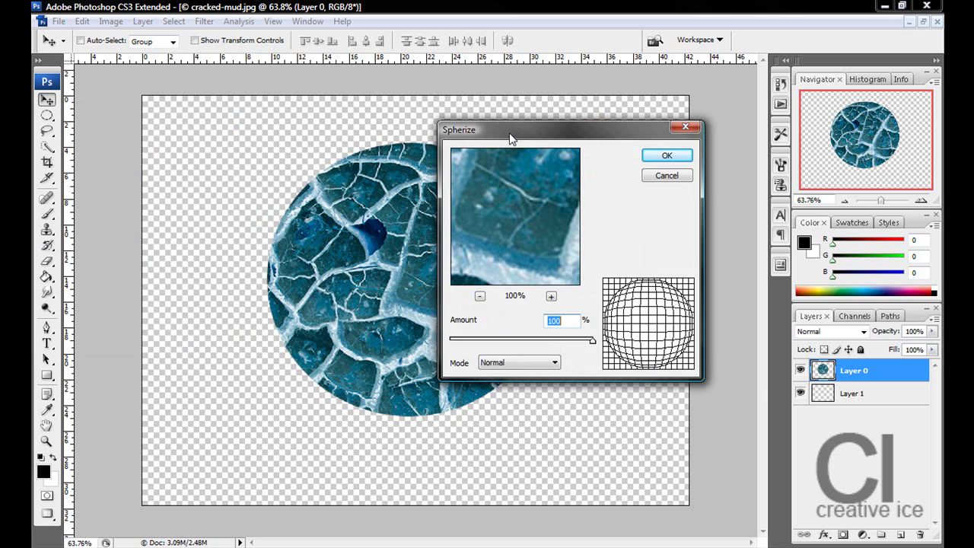
drag(508, 135, 581, 134)
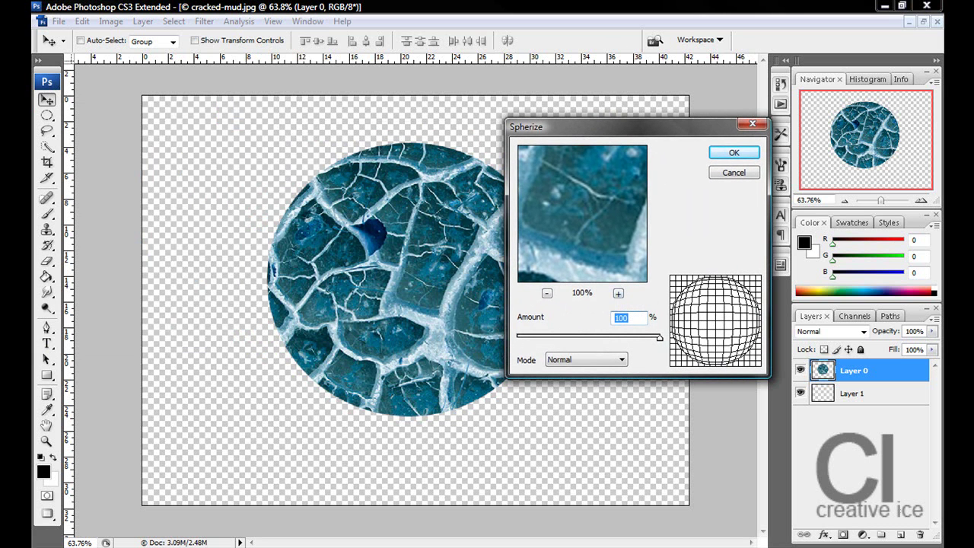
text(50)
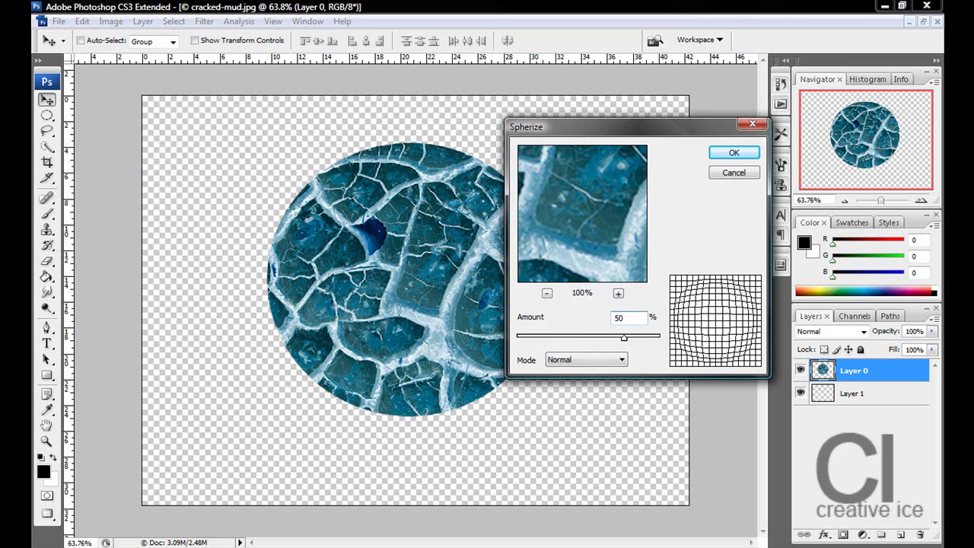
click(735, 155)
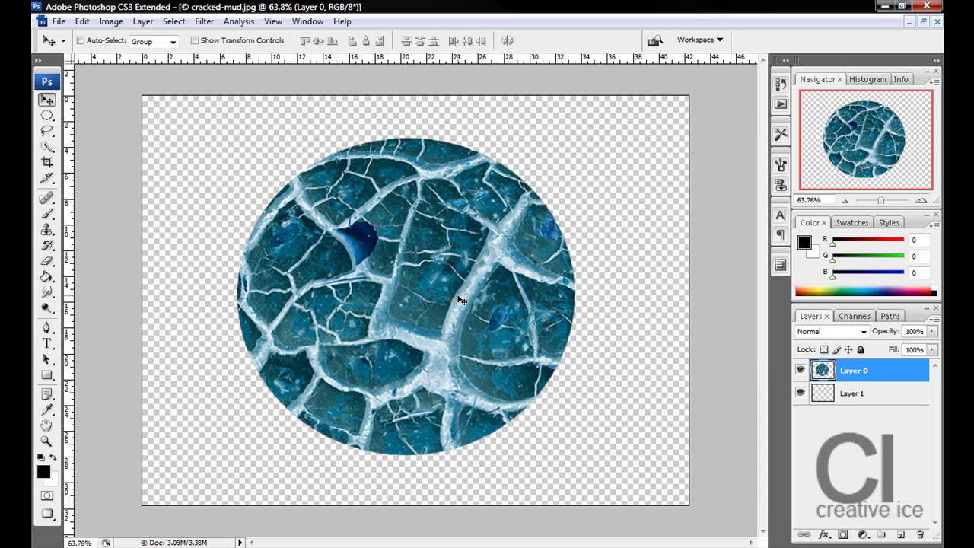
Step: Fill Layer 1 black with the Paint Bucket and merge the visible layers
click(866, 395)
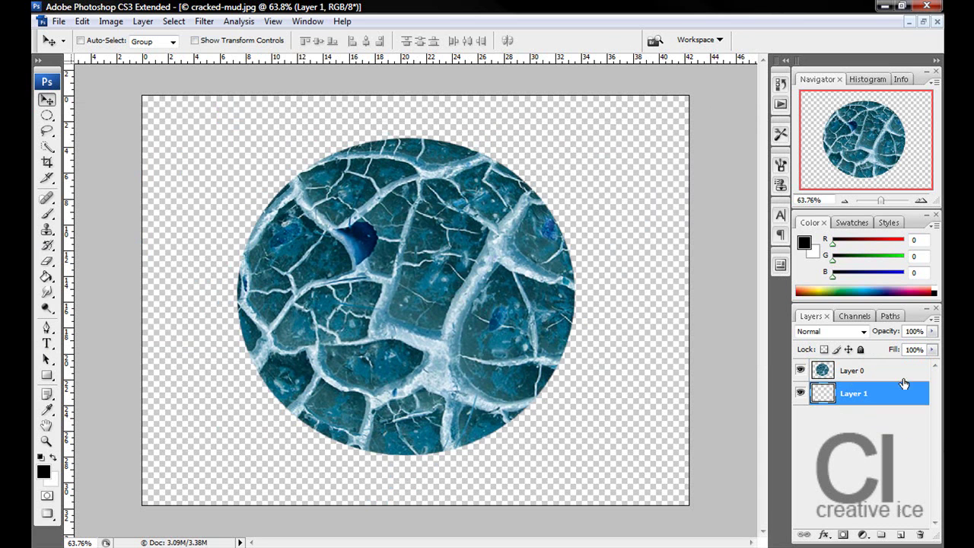
click(47, 277)
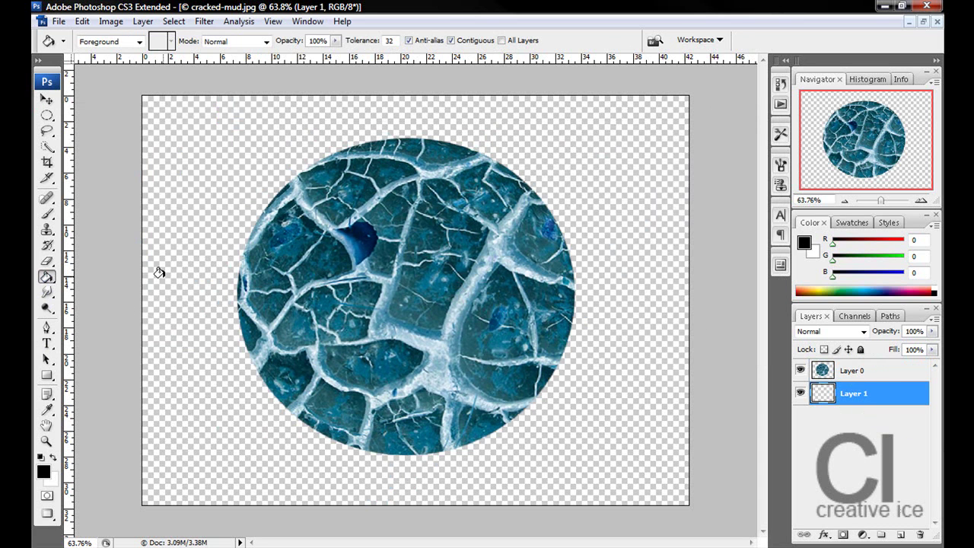
click(157, 278)
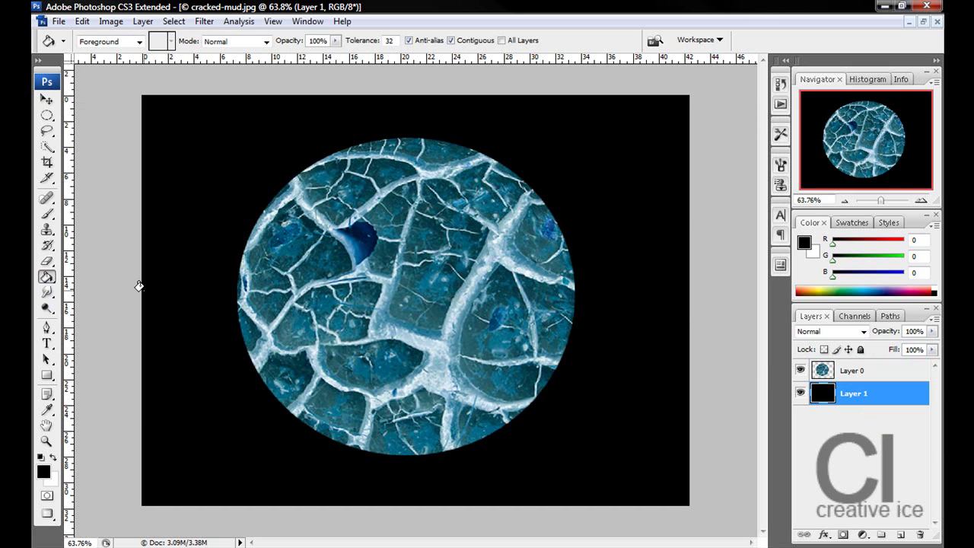
click(47, 100)
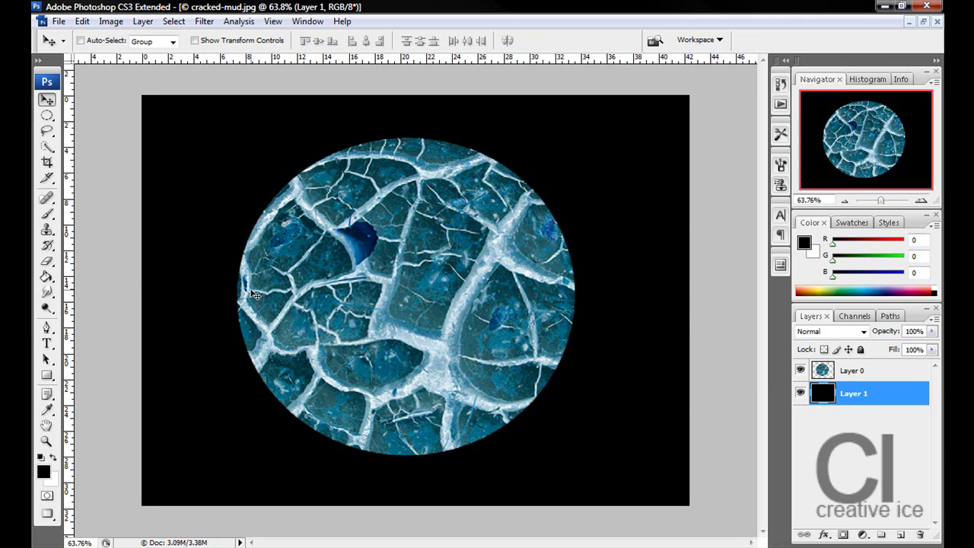
click(936, 312)
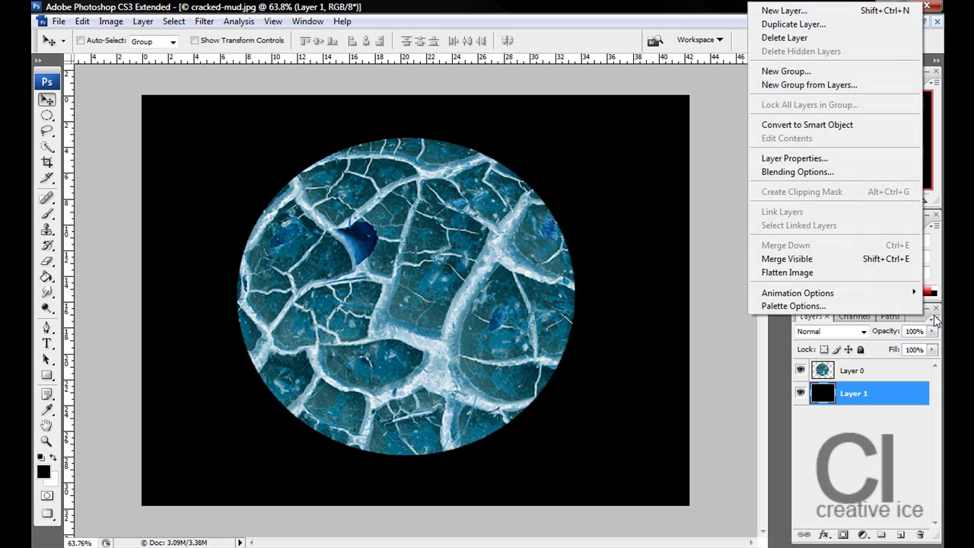
click(794, 258)
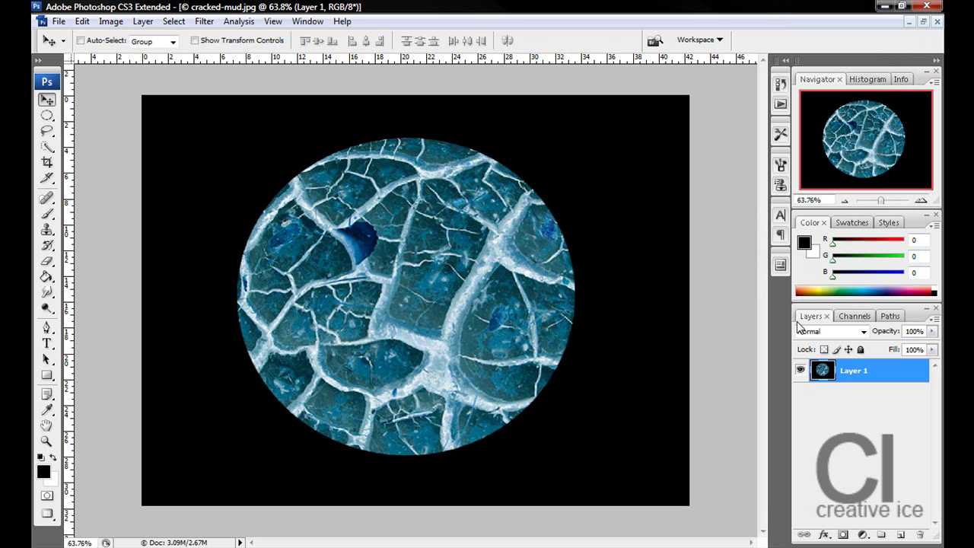
Step: Apply Unsharp Mask with Amount 500, Radius 2.0 and Threshold 100
click(204, 20)
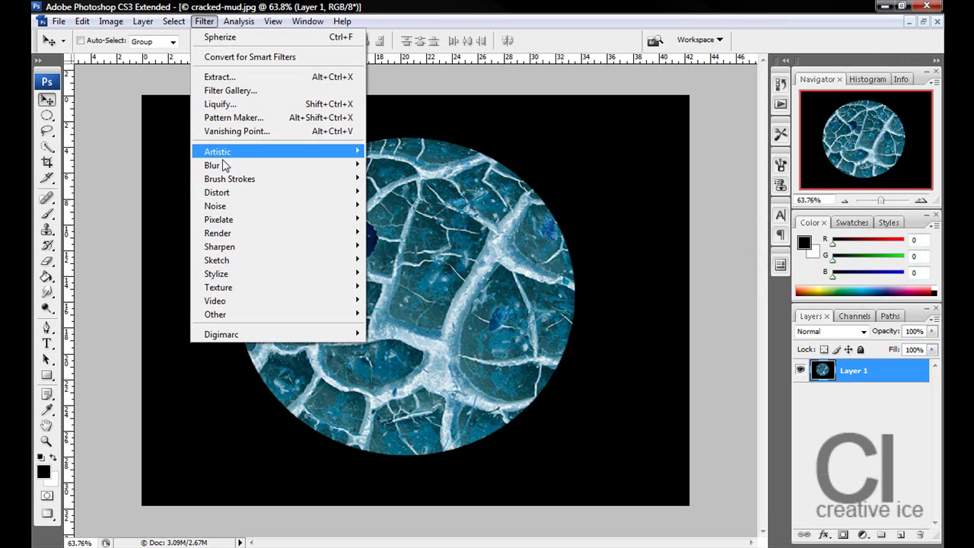
mouse_move(237, 254)
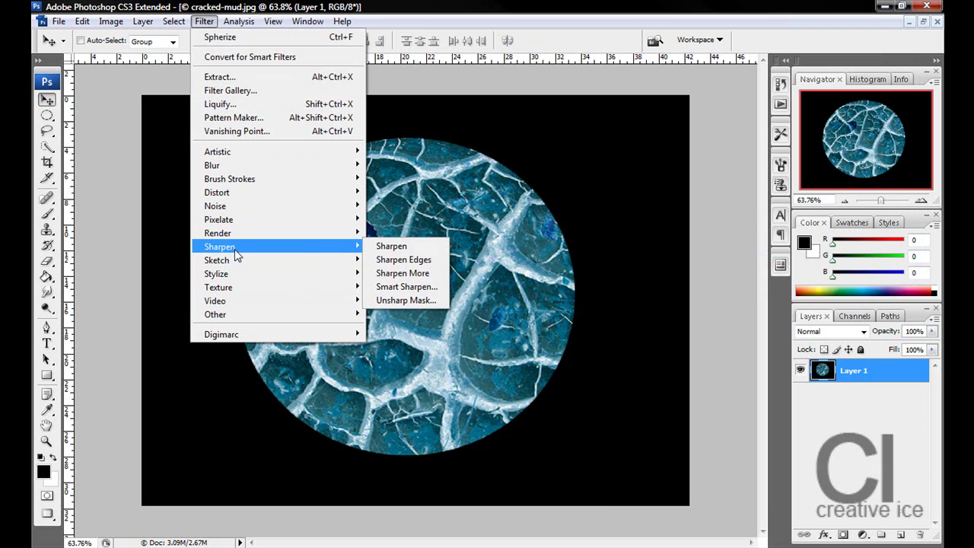
click(419, 300)
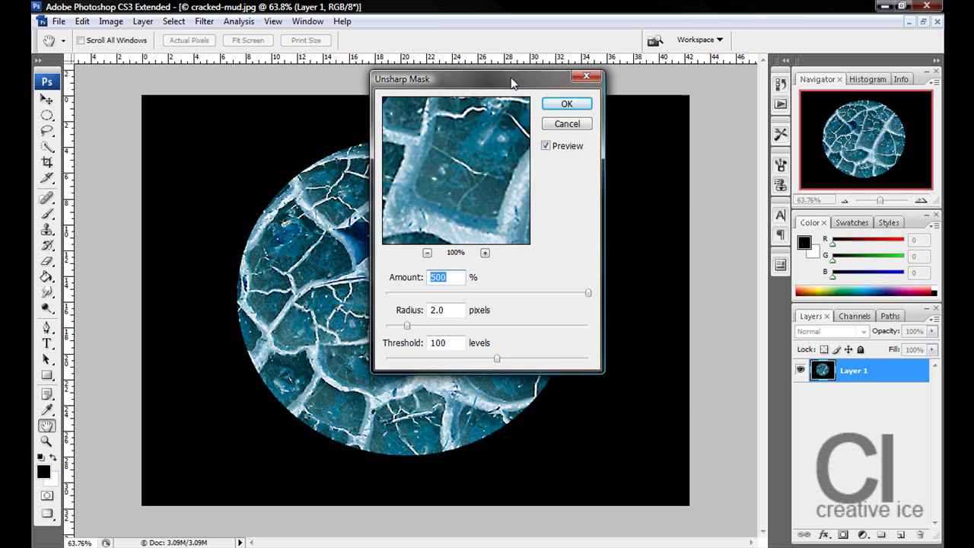
drag(512, 73, 697, 105)
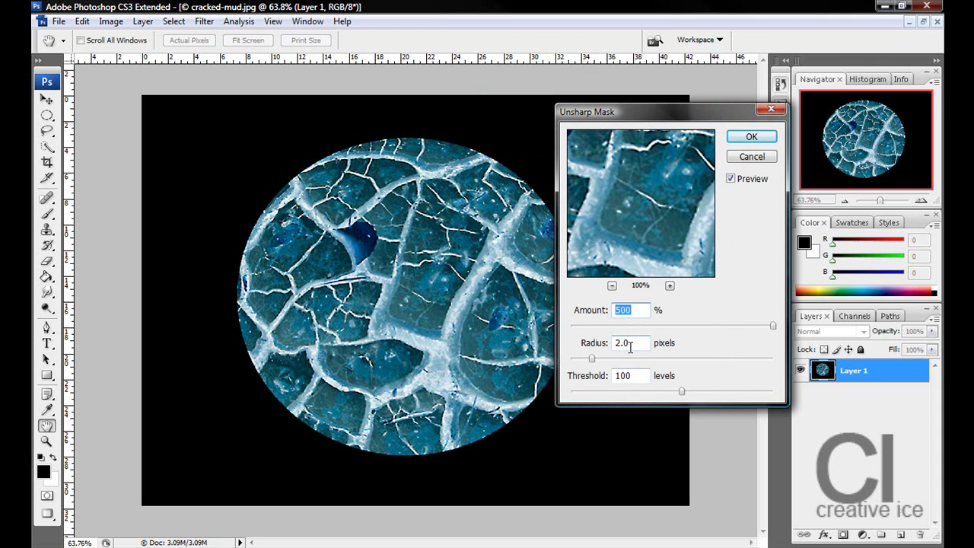
click(641, 372)
drag(681, 393, 659, 392)
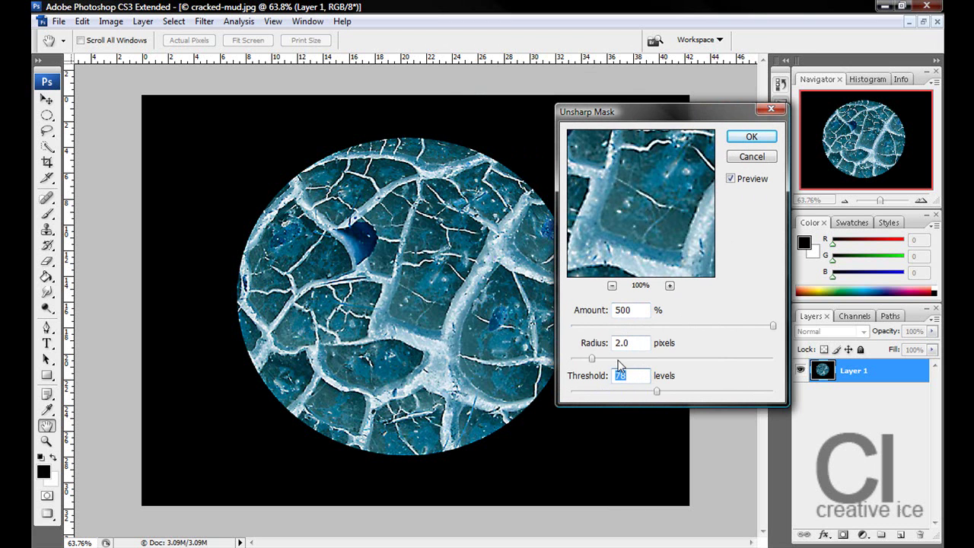
text(100)
click(752, 137)
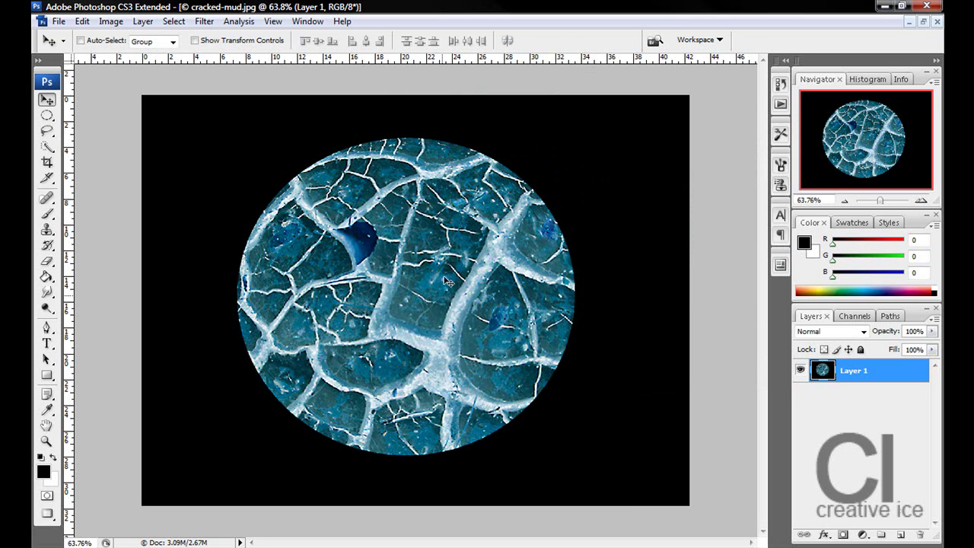
Step: Apply Polar Coordinates set to Polar to Rectangular
click(204, 21)
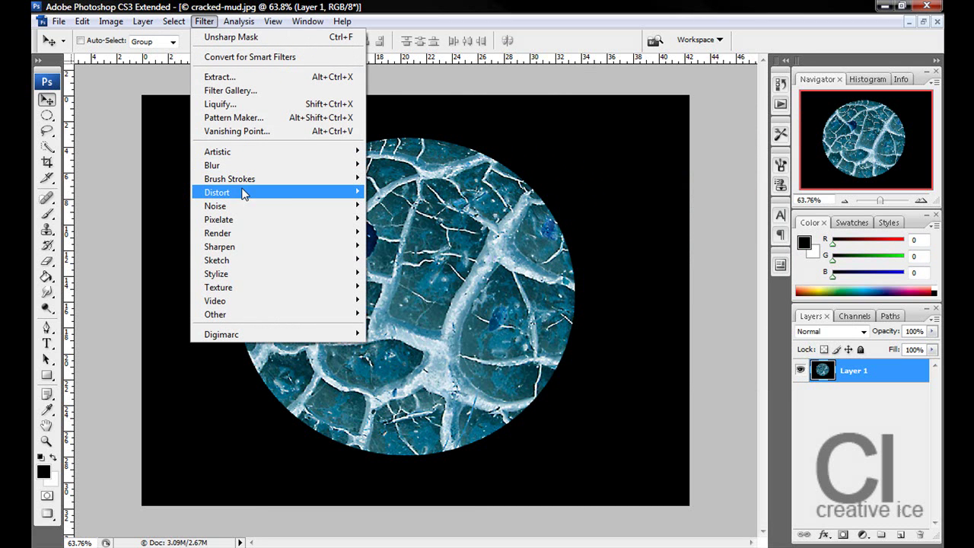
mouse_move(243, 192)
click(415, 272)
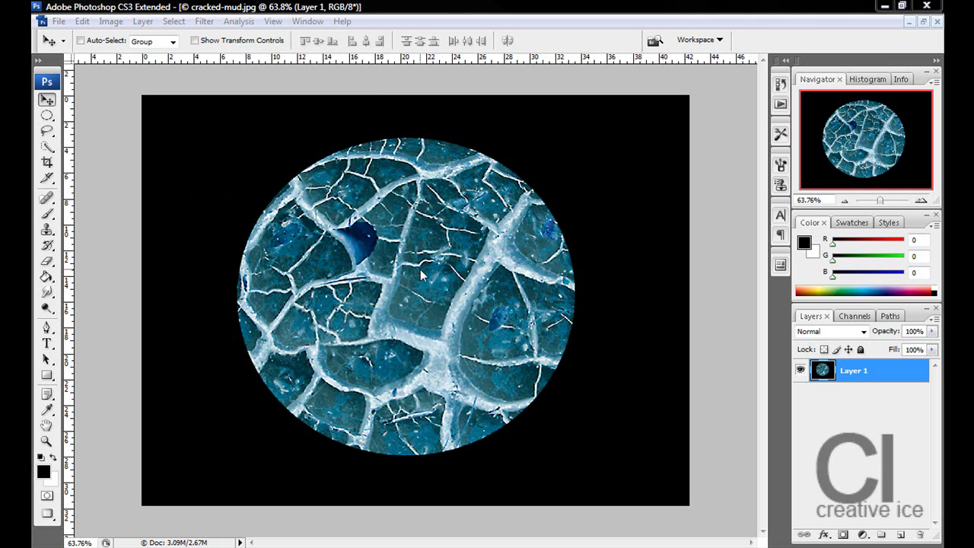
drag(177, 105, 622, 146)
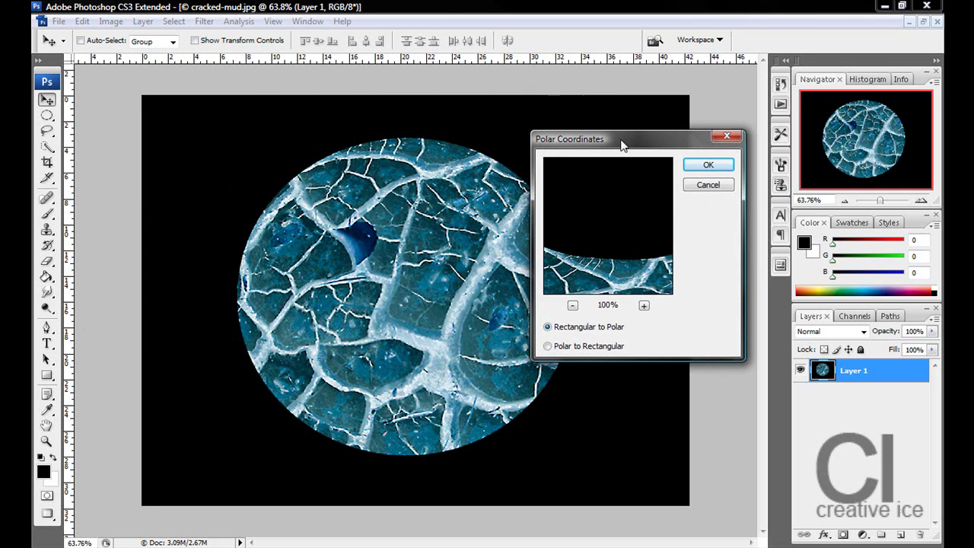
click(564, 350)
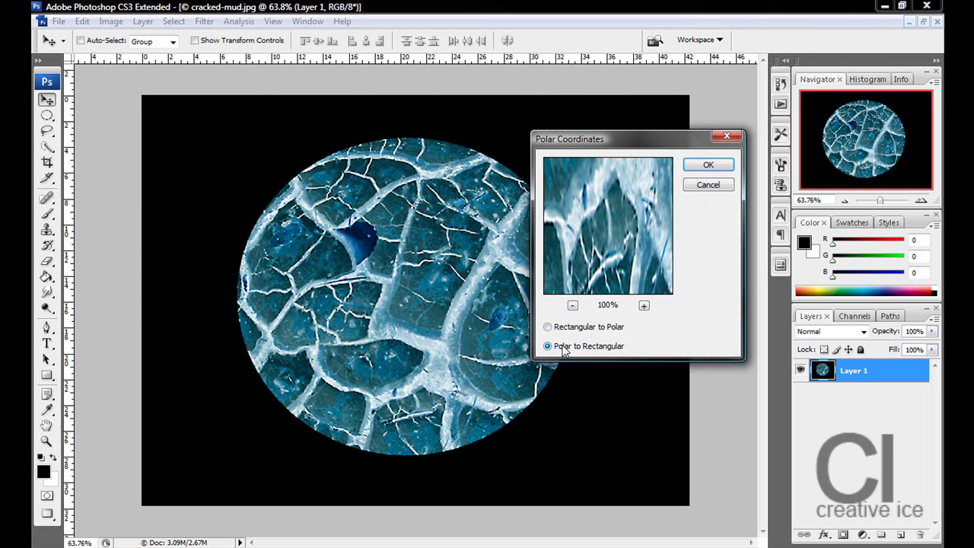
click(708, 167)
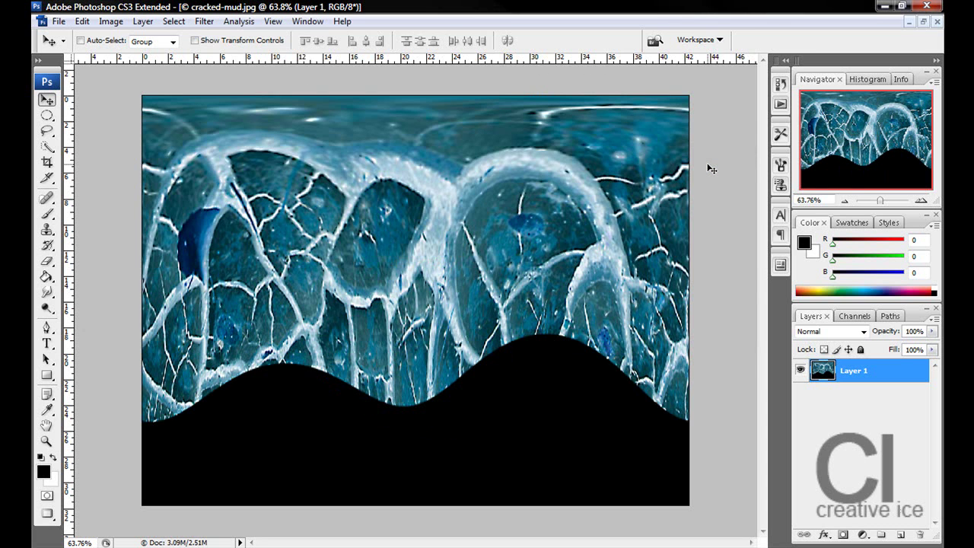
Step: Rotate the canvas 90° clockwise
click(111, 22)
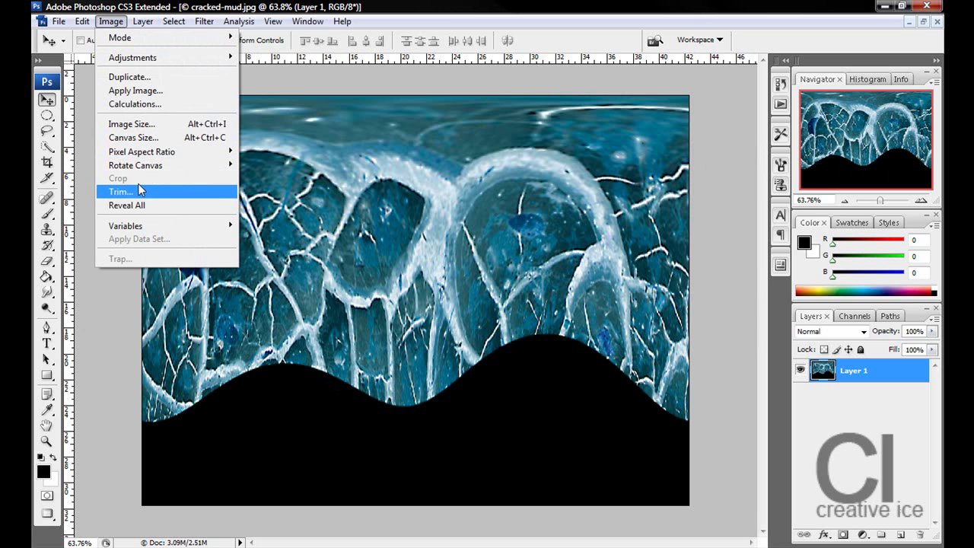
mouse_move(144, 168)
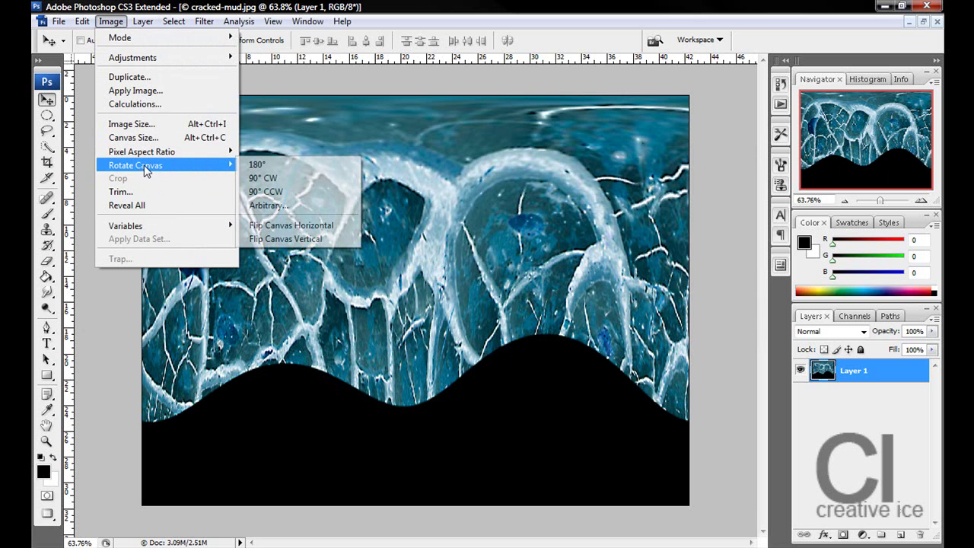
click(309, 180)
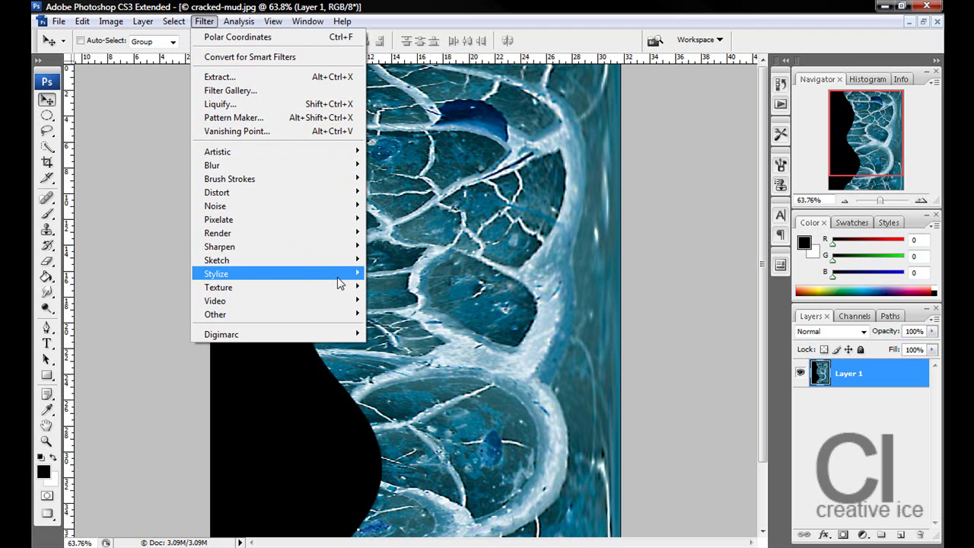
Step: Apply the Wind filter to streak the strip's edge
mouse_move(338, 283)
click(413, 381)
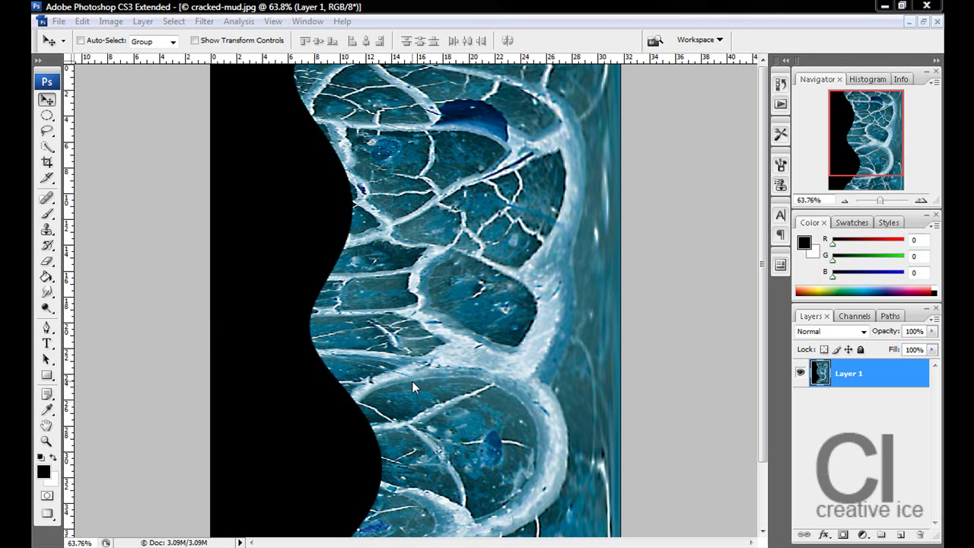
drag(511, 99, 722, 111)
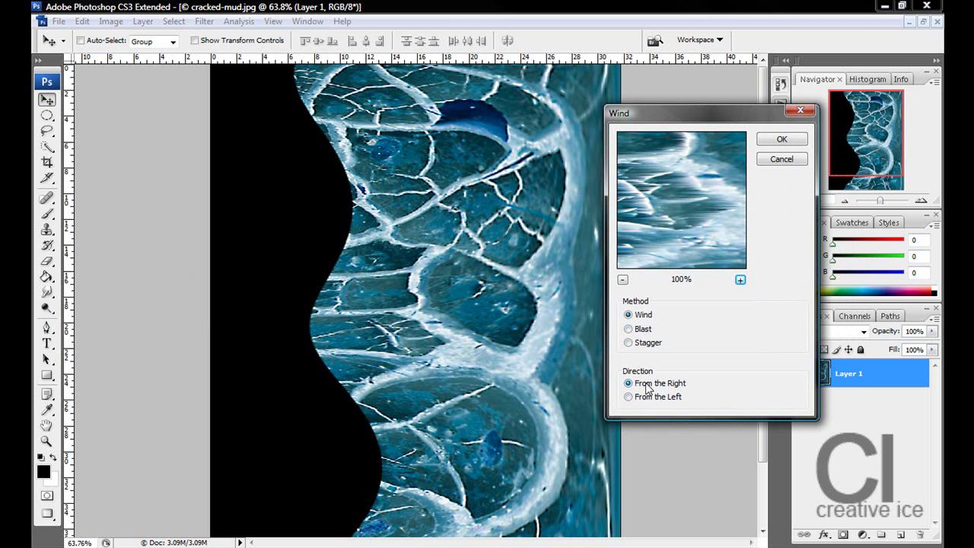
click(782, 138)
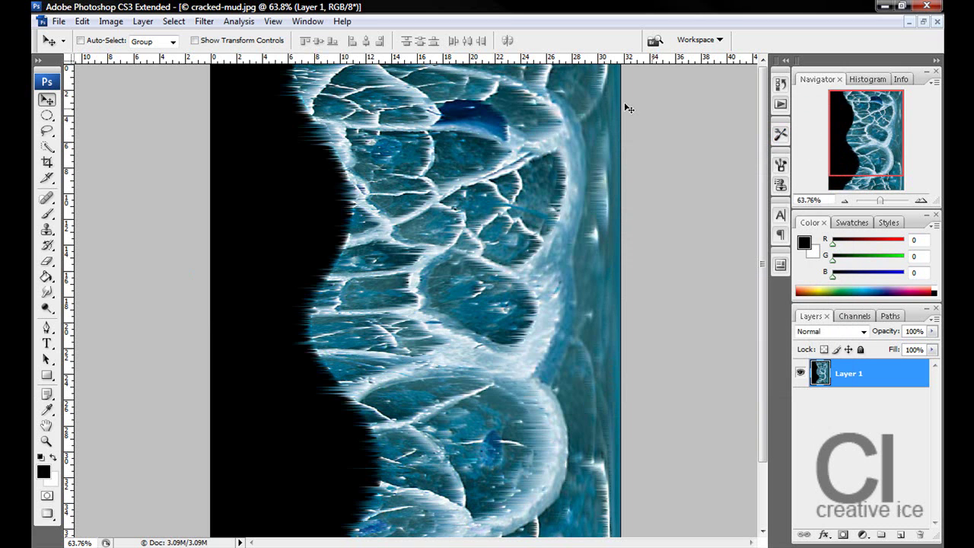
Step: Repeat the Wind filter twice more for longer streaks
click(206, 22)
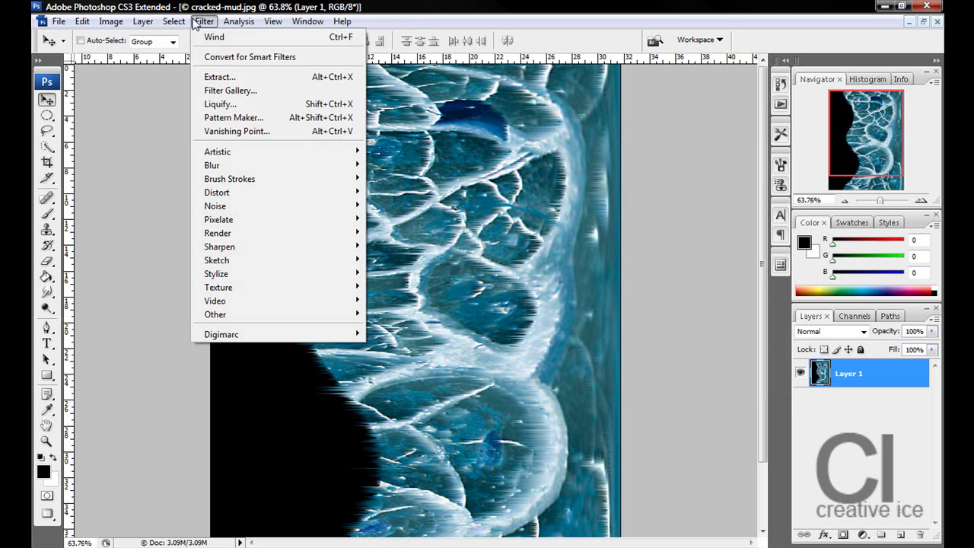
click(265, 40)
click(208, 23)
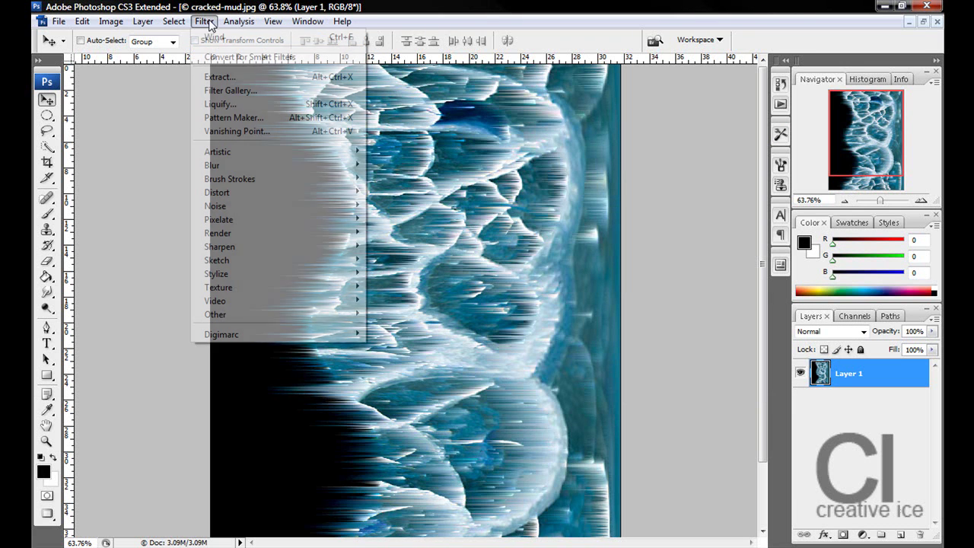
click(680, 253)
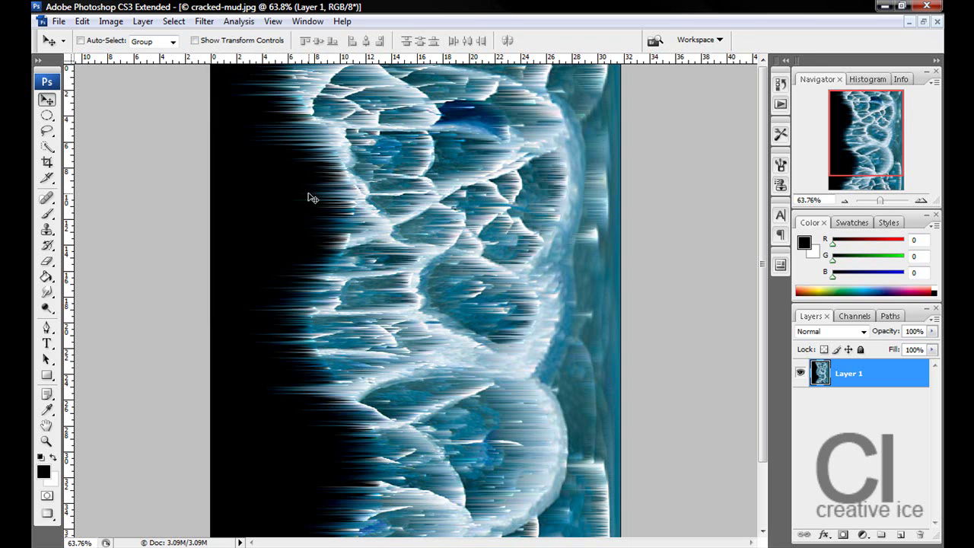
click(107, 24)
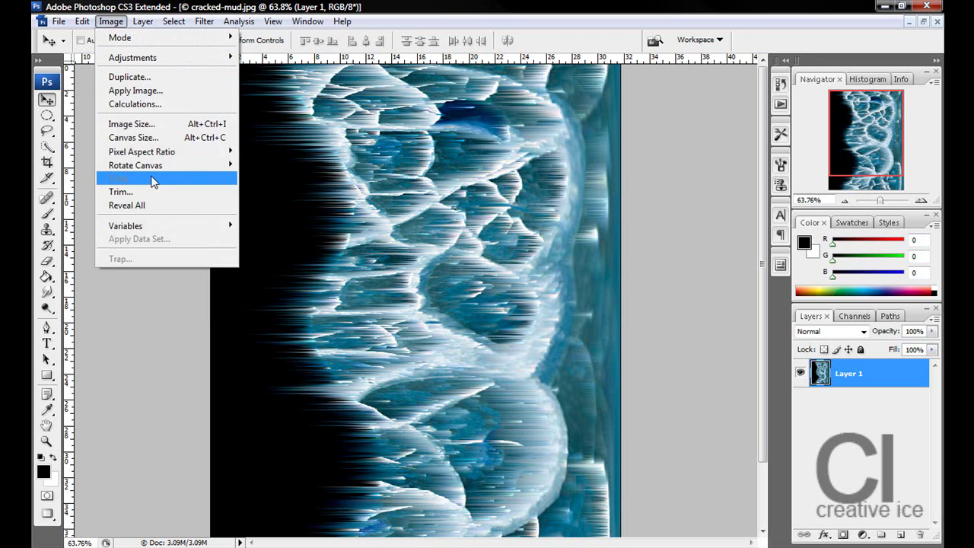
mouse_move(152, 167)
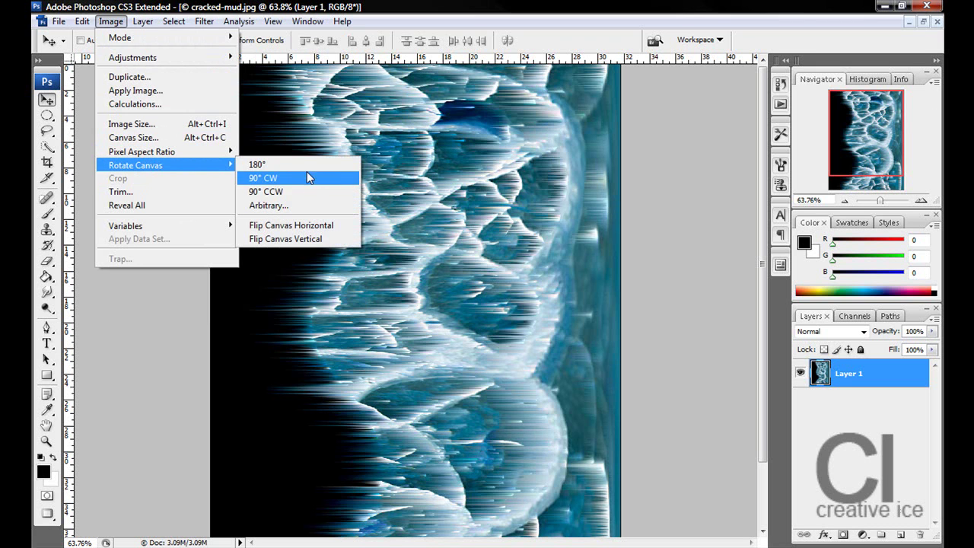
Step: Rotate the canvas 90° counterclockwise and apply Polar Coordinates, Rectangular to Polar
click(310, 192)
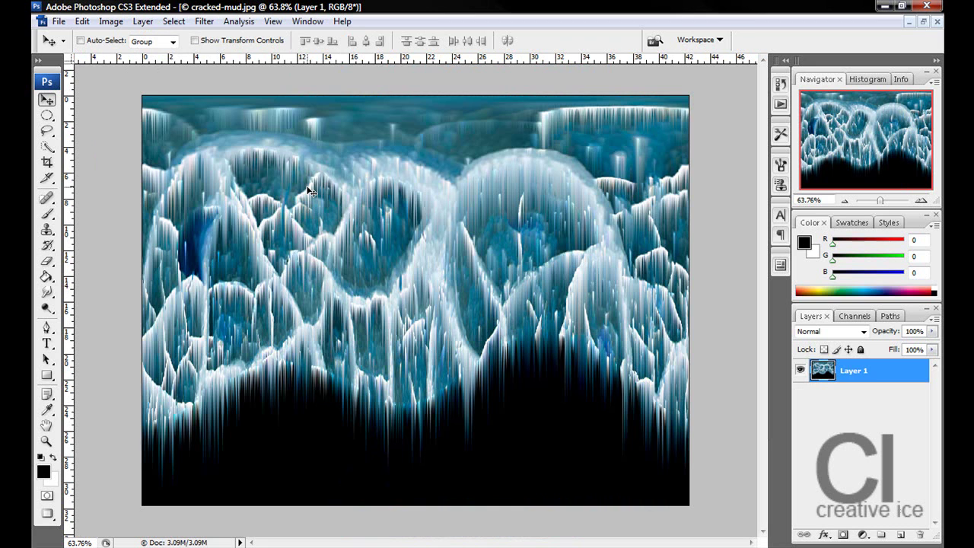
click(204, 21)
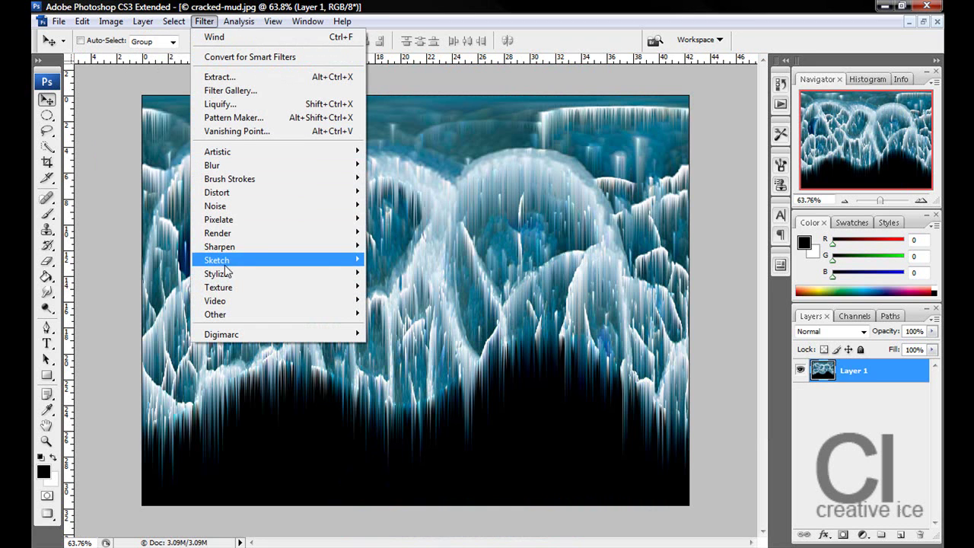
mouse_move(259, 193)
click(418, 272)
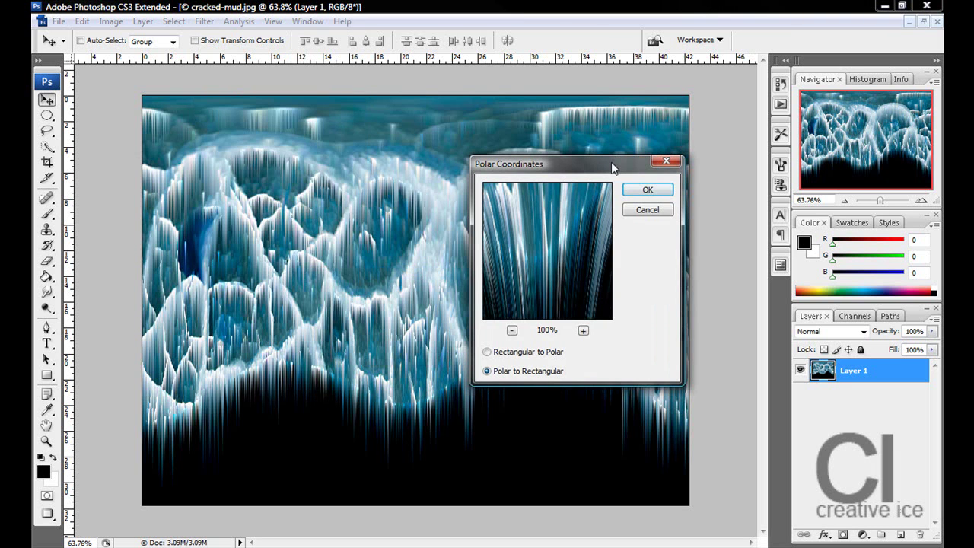
click(535, 354)
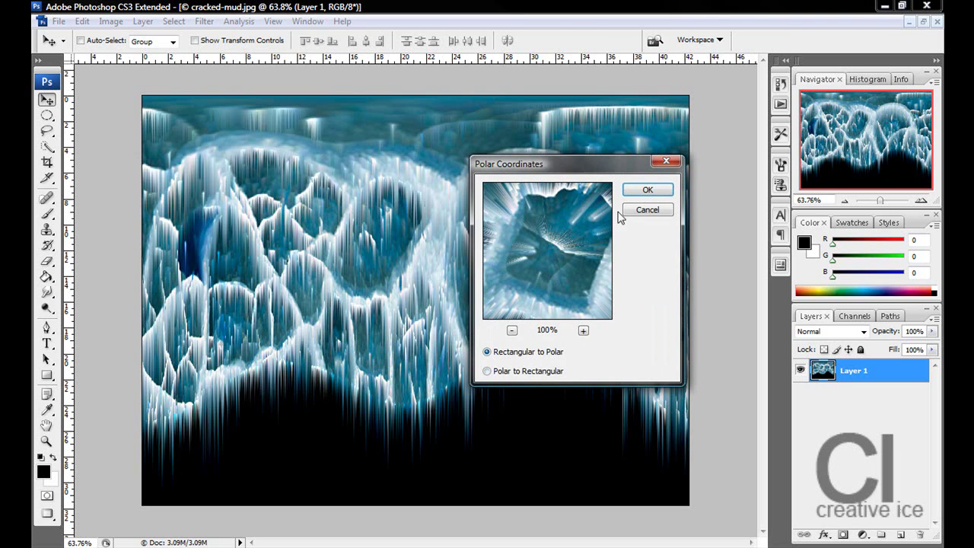
click(641, 191)
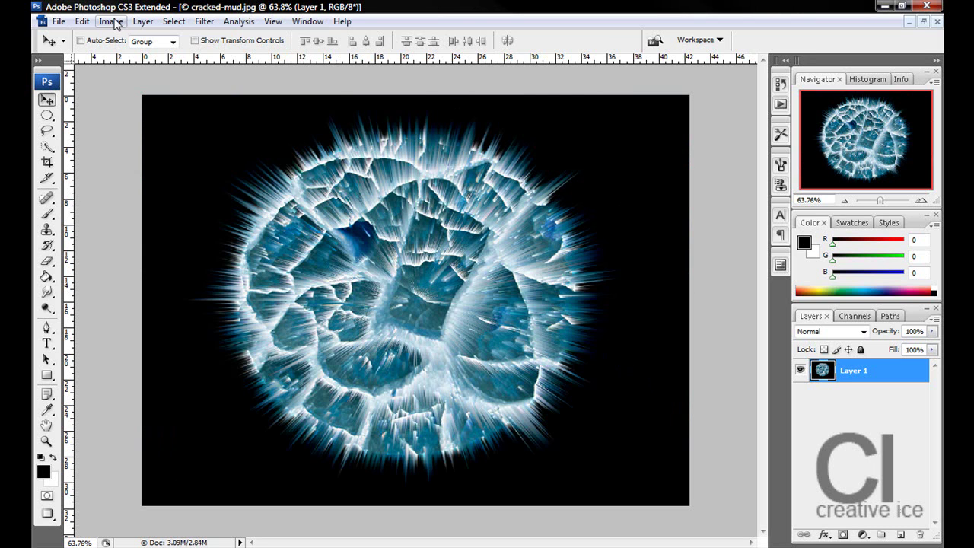
Step: Colorize the sphere in Hue/Saturation at saturation 25 for a muted red tint
click(113, 22)
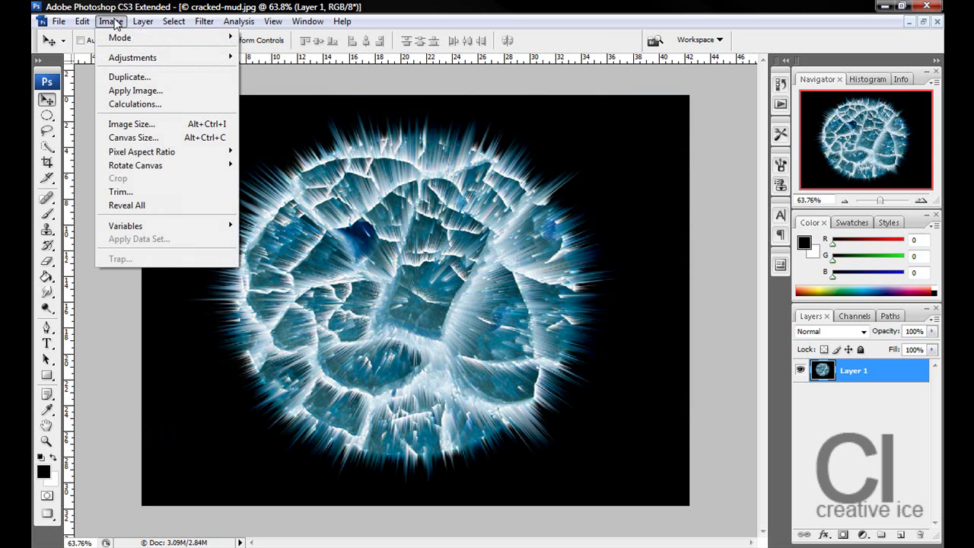
mouse_move(140, 61)
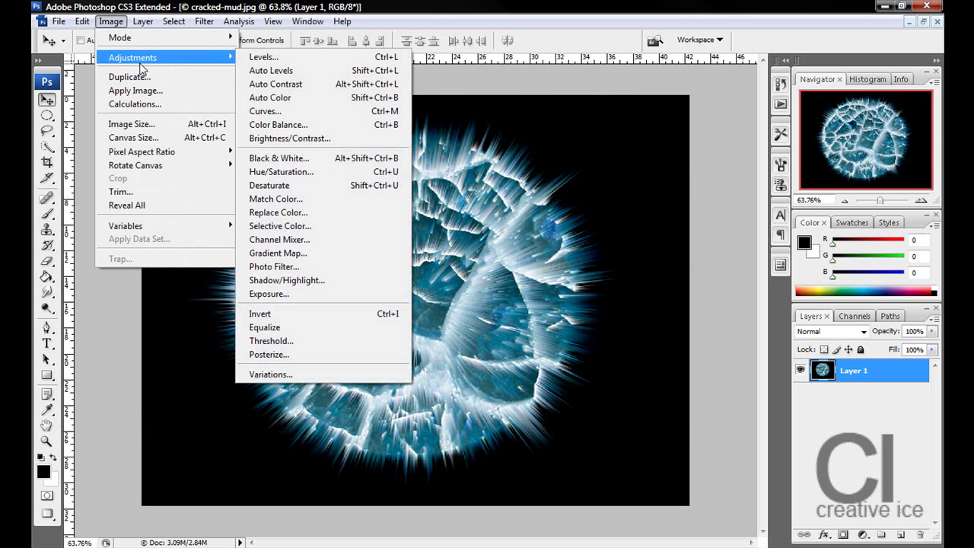
click(316, 172)
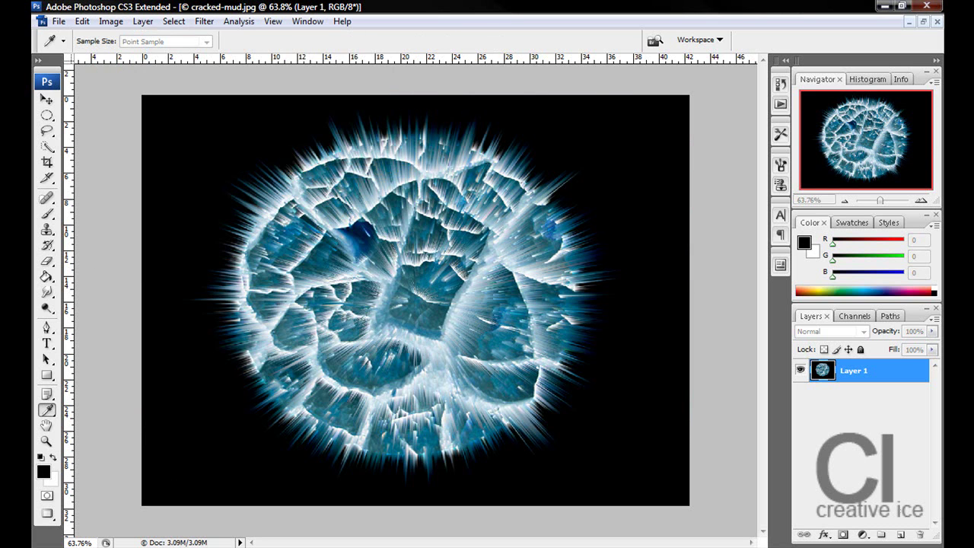
drag(521, 165, 621, 179)
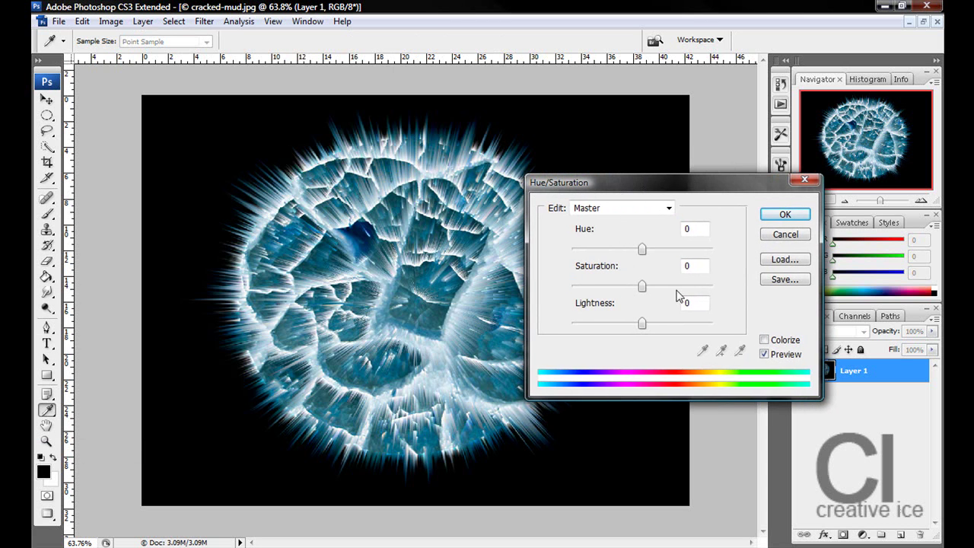
drag(641, 250, 508, 246)
click(764, 340)
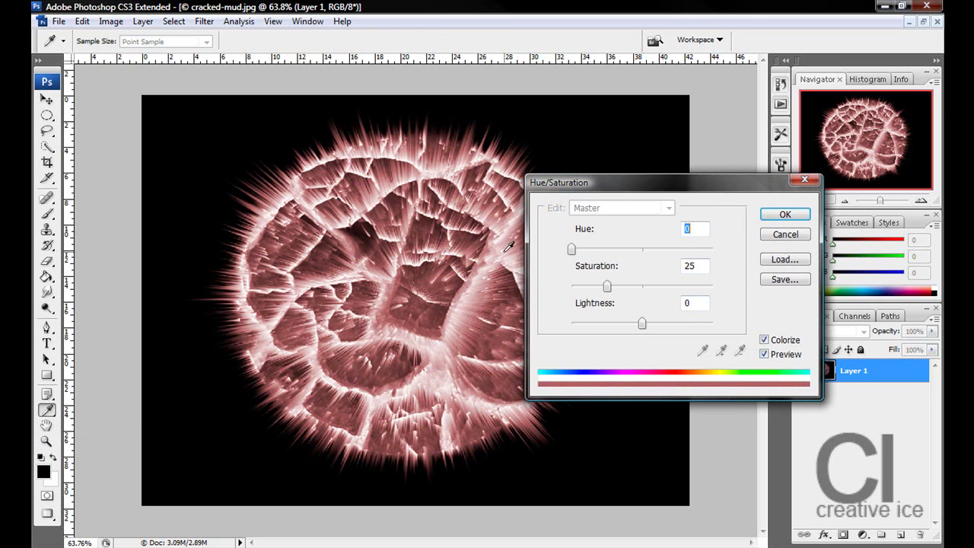
key(v)
click(770, 216)
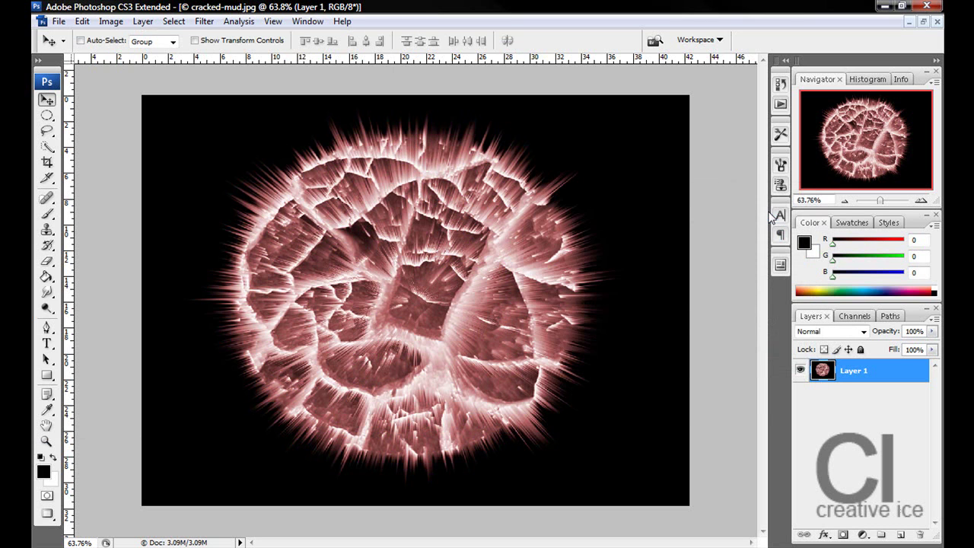
Step: In Color Balance, push the midtones fully to red, magenta and yellow (+100, -100, -100)
click(111, 21)
click(111, 21)
click(111, 22)
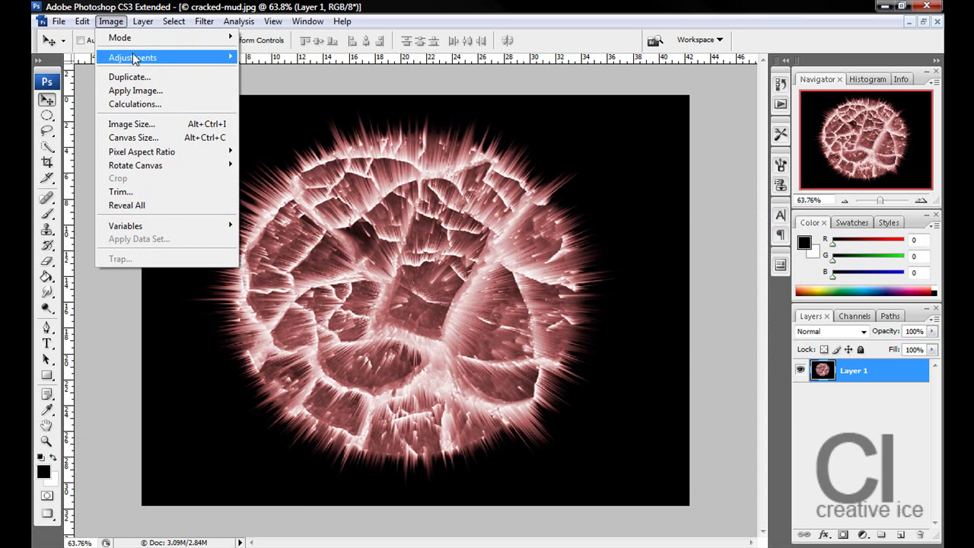
mouse_move(133, 58)
click(365, 119)
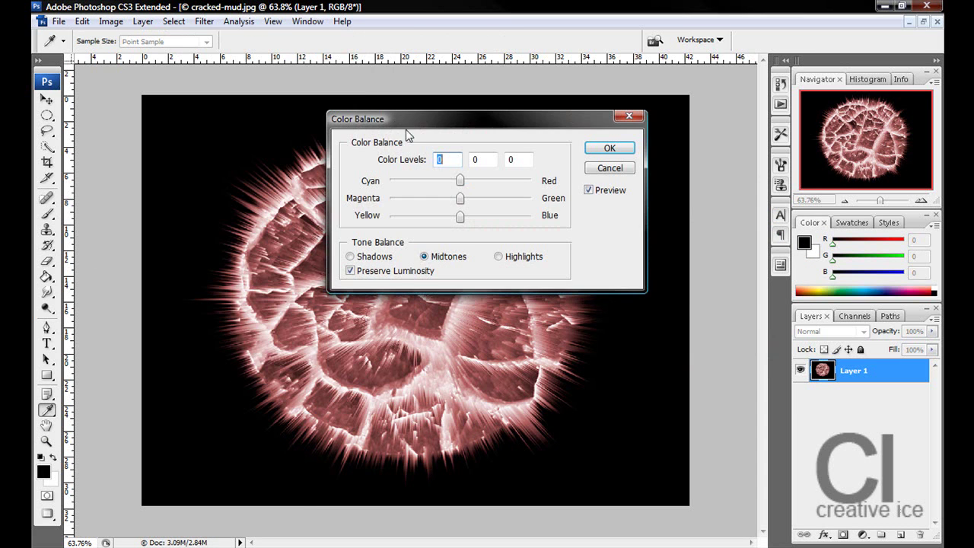
drag(435, 127, 454, 156)
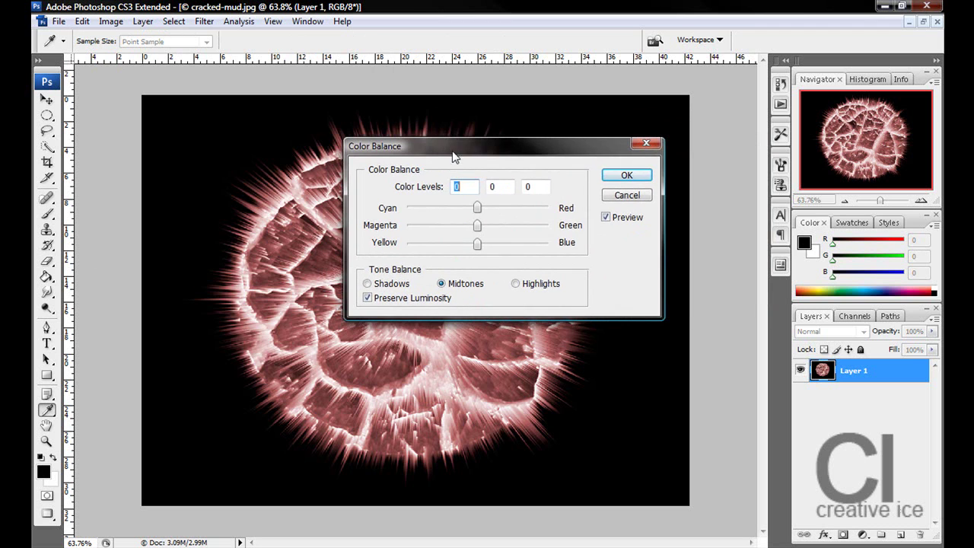
drag(479, 210, 625, 219)
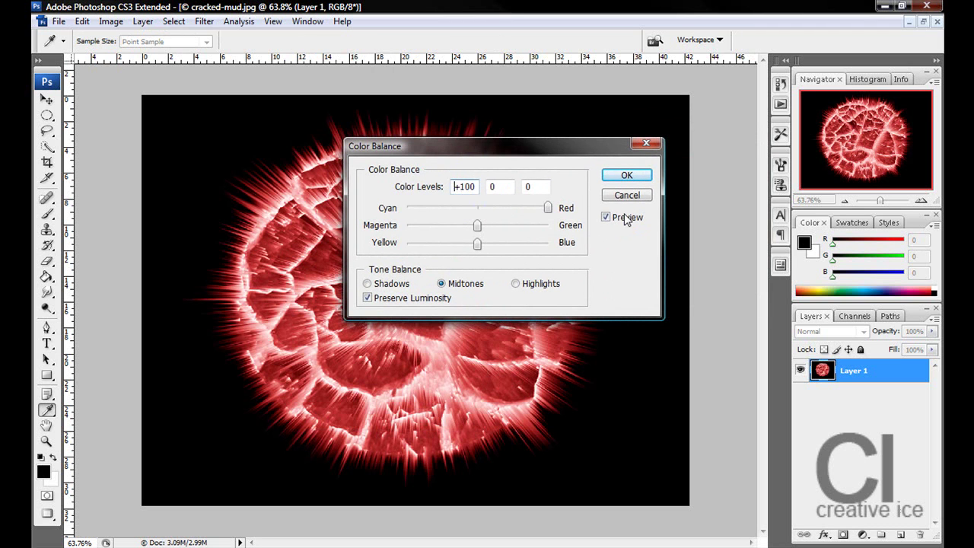
drag(478, 226, 325, 226)
drag(481, 247, 347, 239)
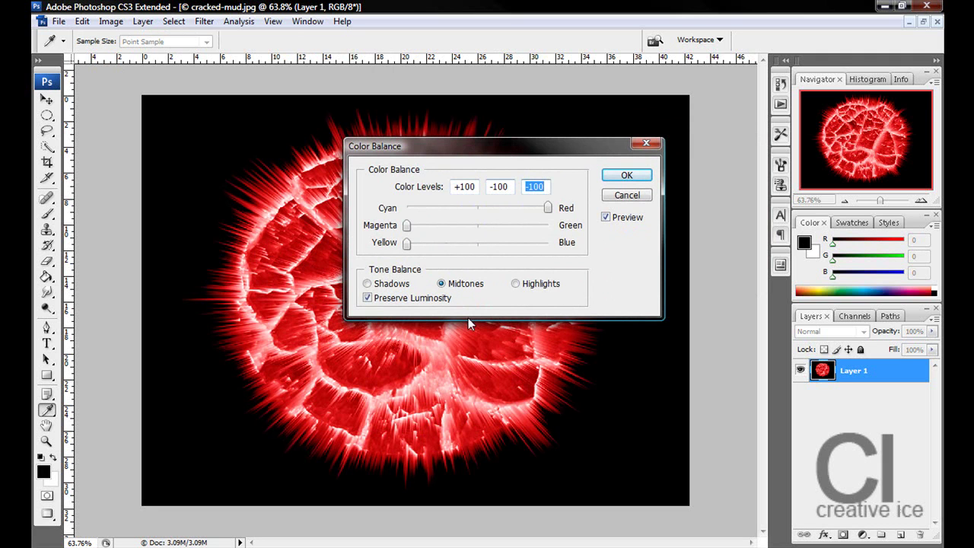
Step: Set the highlights to -54, +12, -30 and the shadows to +65, -17, +12
click(516, 284)
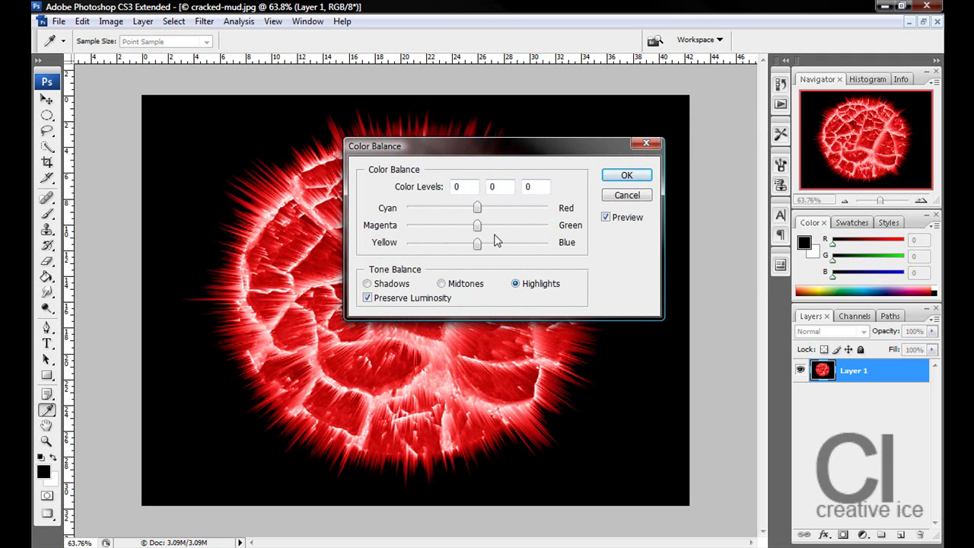
drag(478, 208, 458, 258)
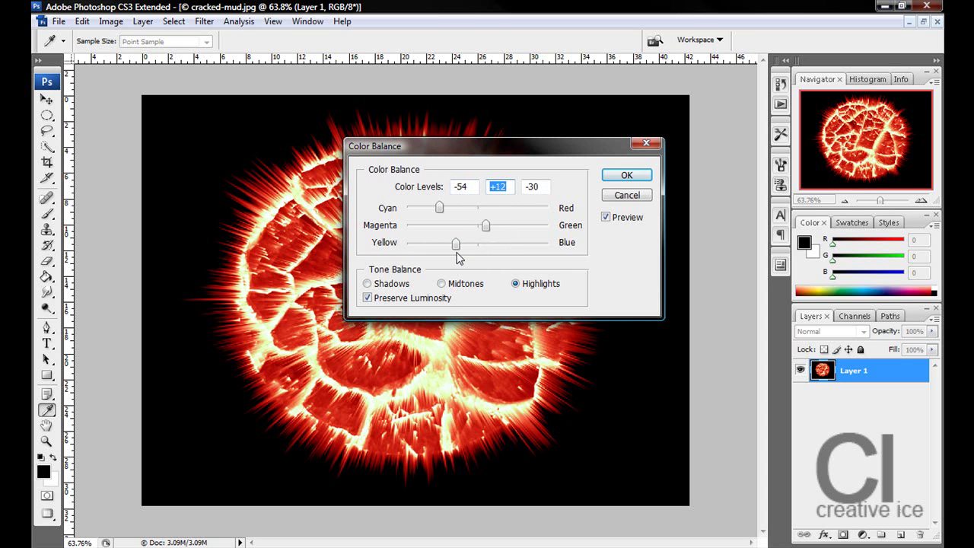
click(394, 285)
drag(481, 214, 486, 244)
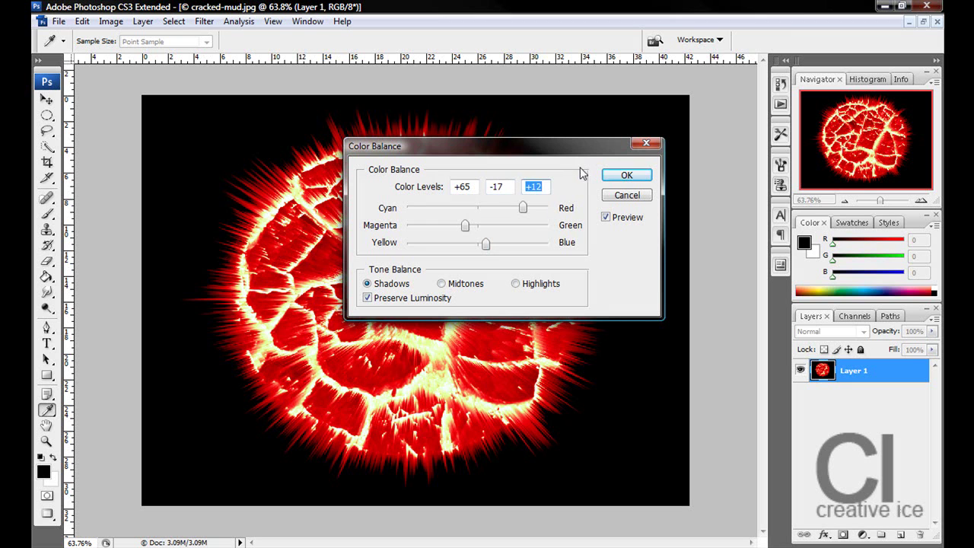
click(627, 175)
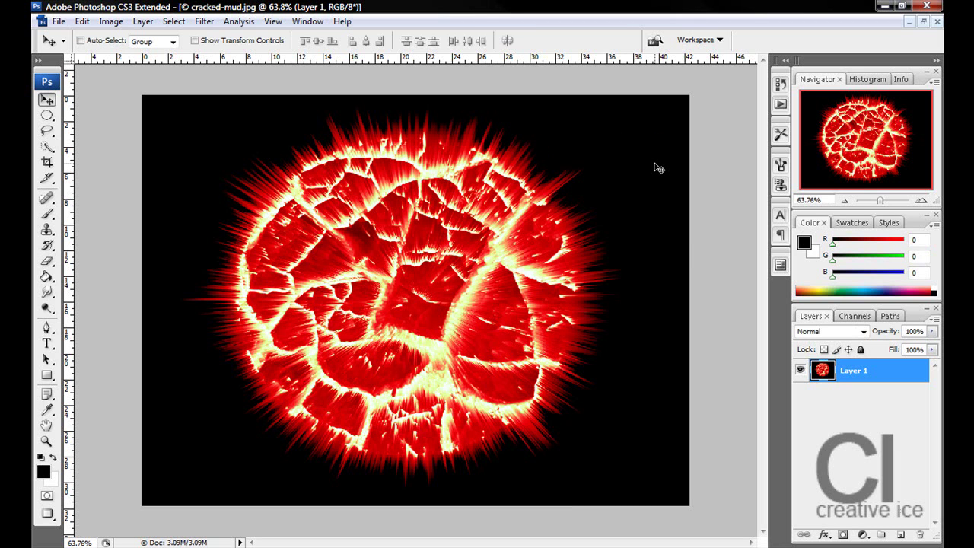